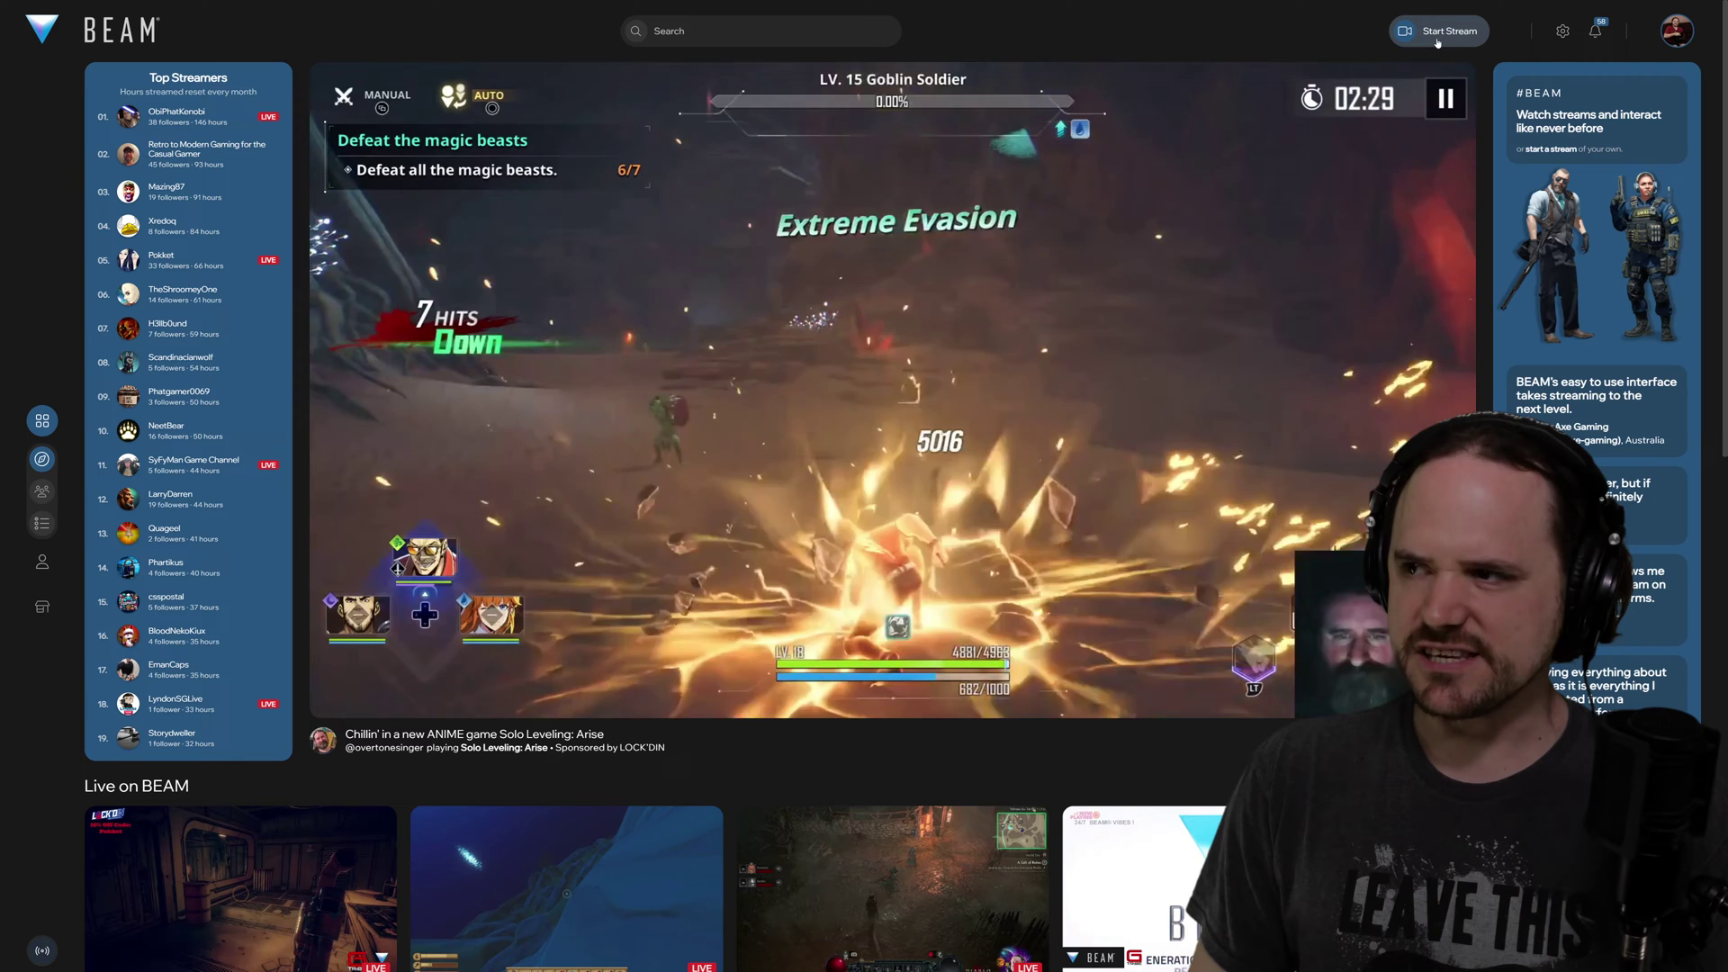
Open the BEAM stream setup page and copy the stream URL from the RTMP endpoint details.
left_click(1437, 40)
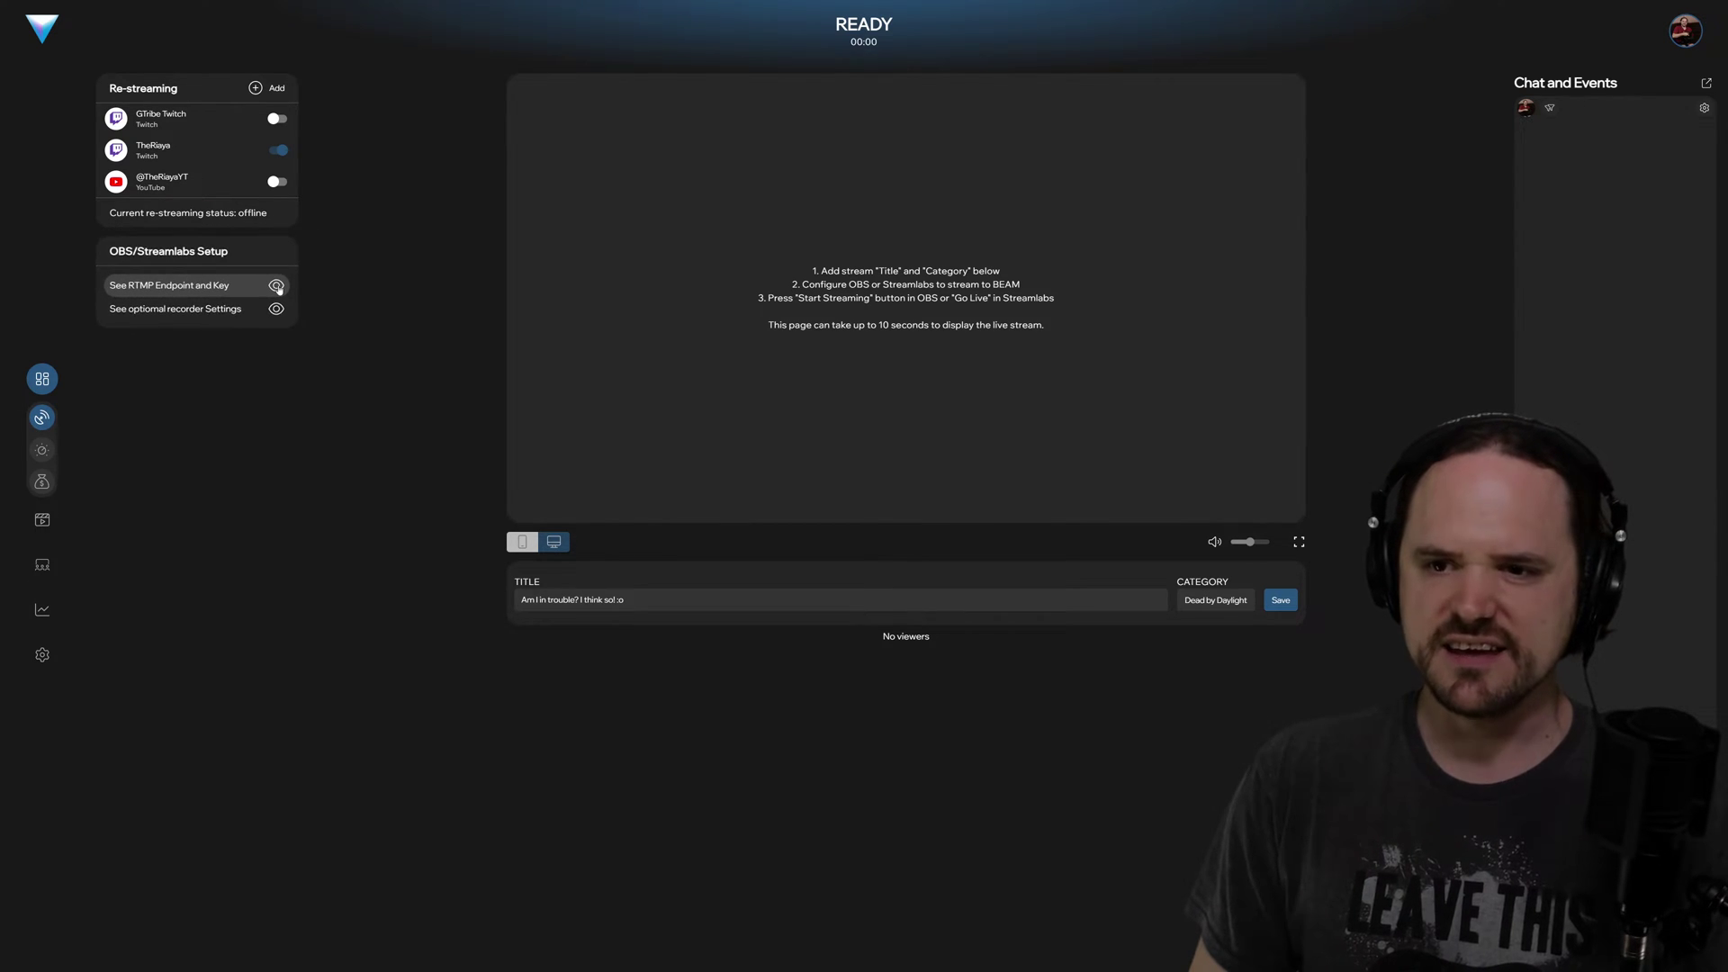
left_click(276, 285)
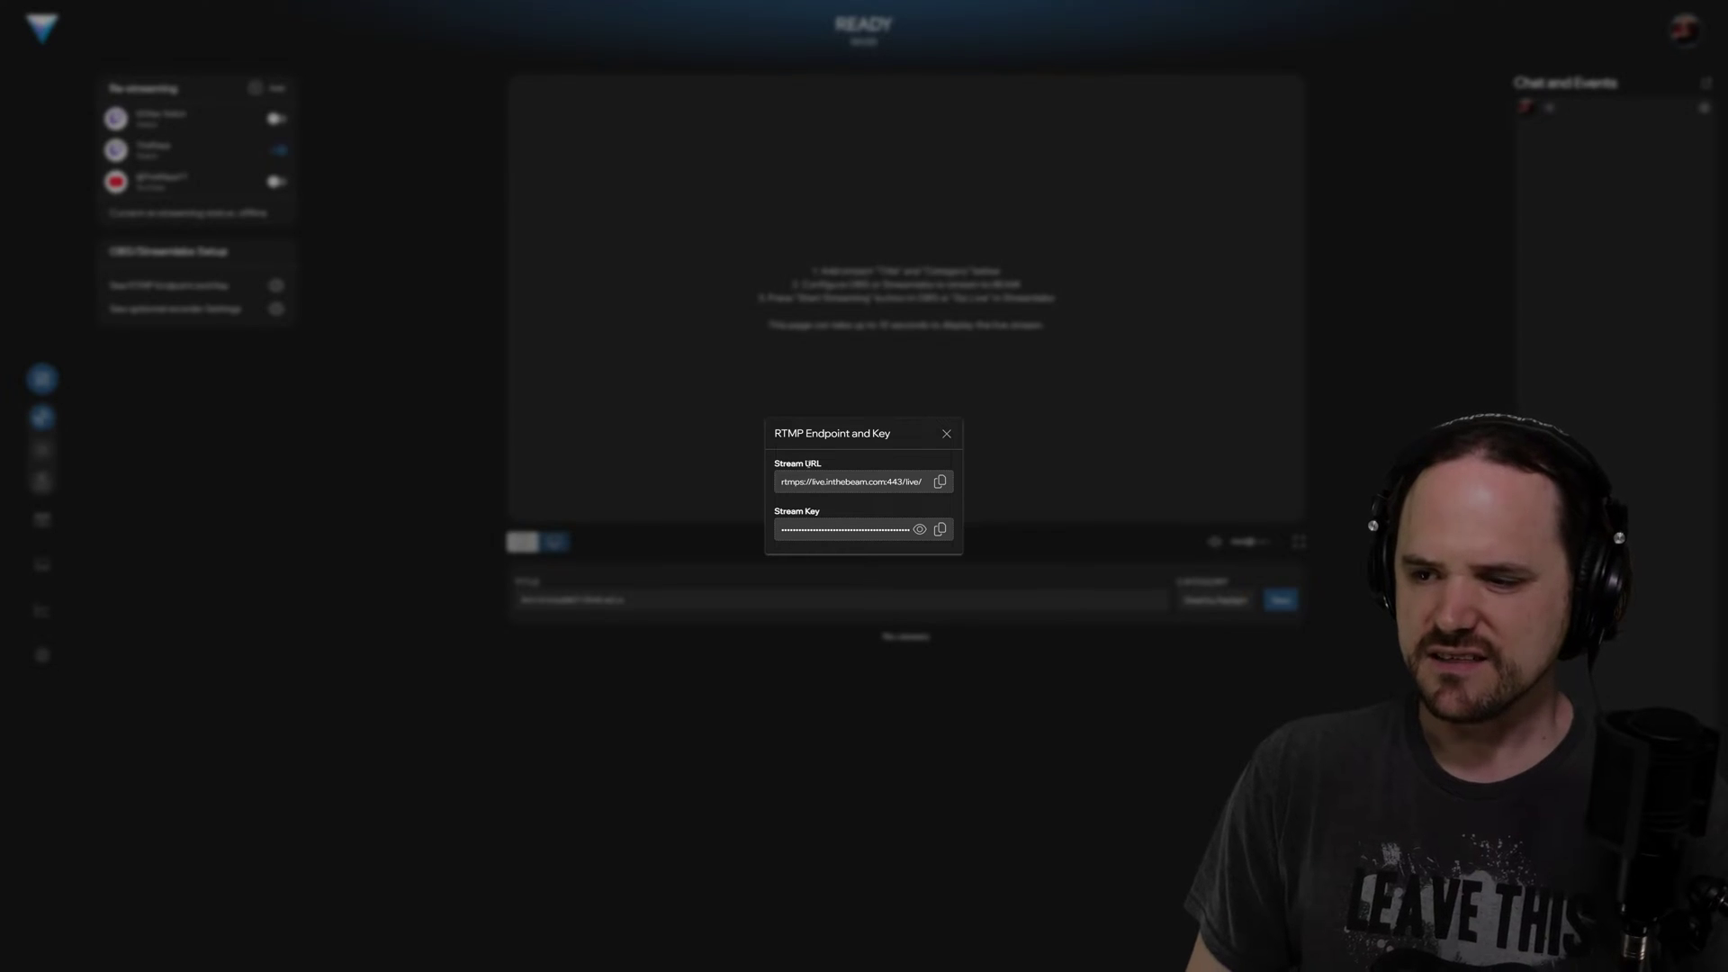
left_click(941, 483)
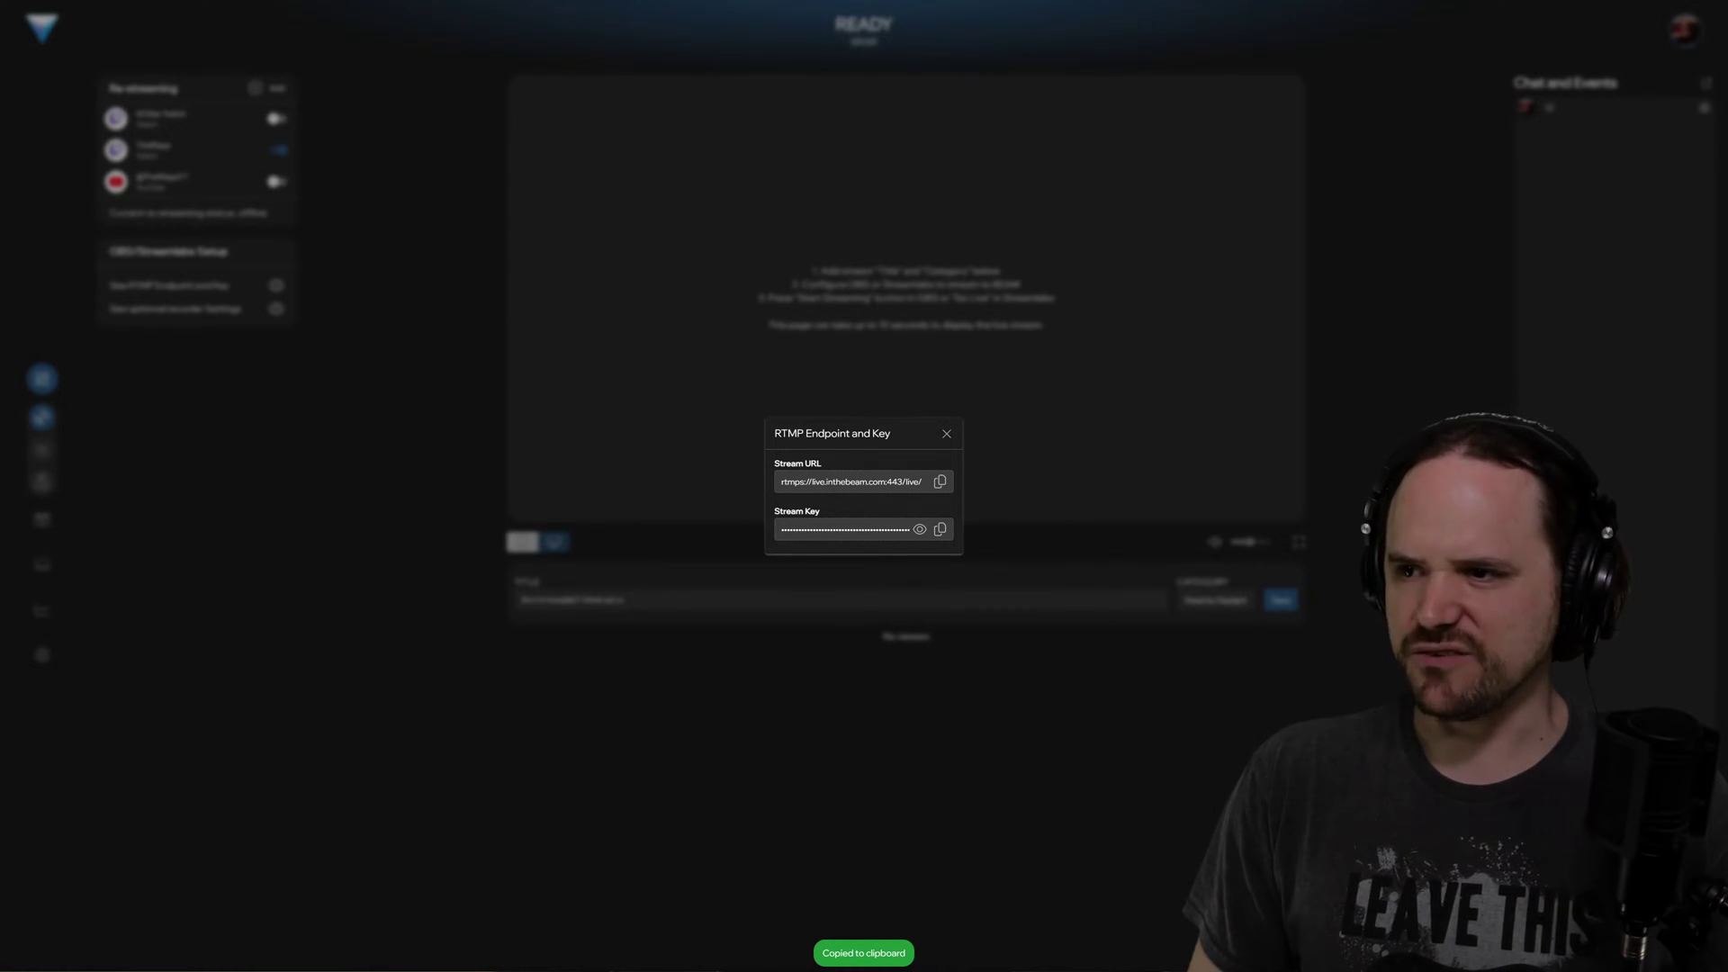
Switch to OBS, open the stream settings and choose Custom as the streaming service.
key("alt+Tab")
left_click(760, 774)
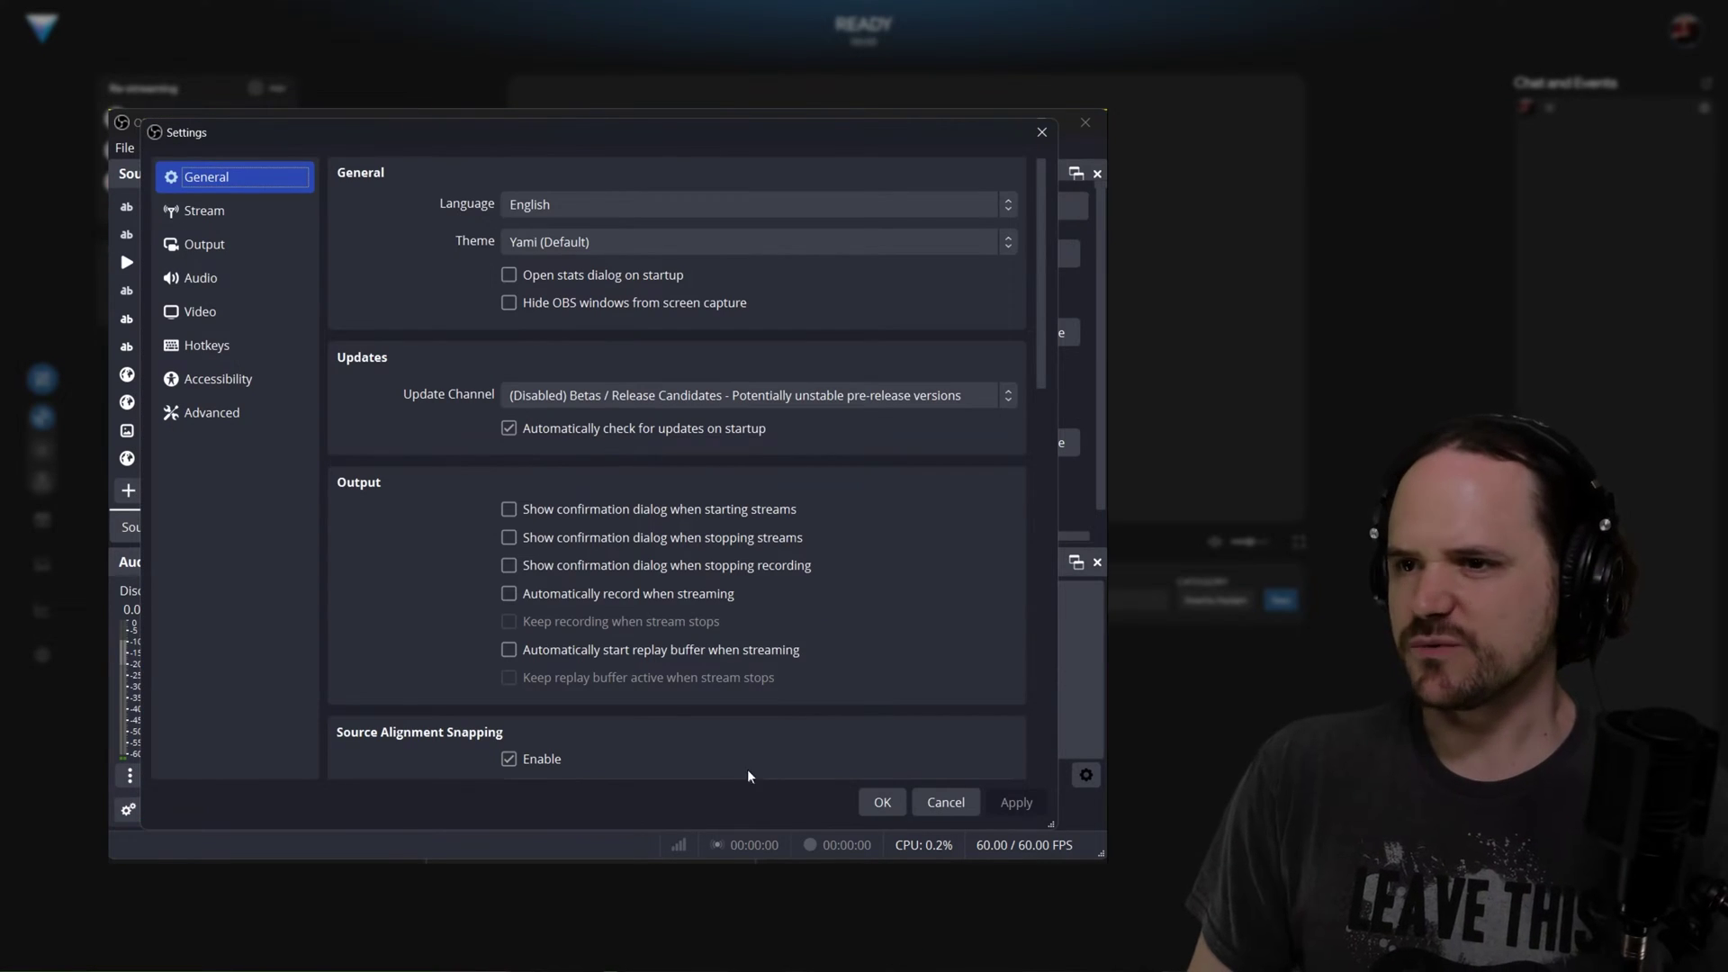
left_click(213, 211)
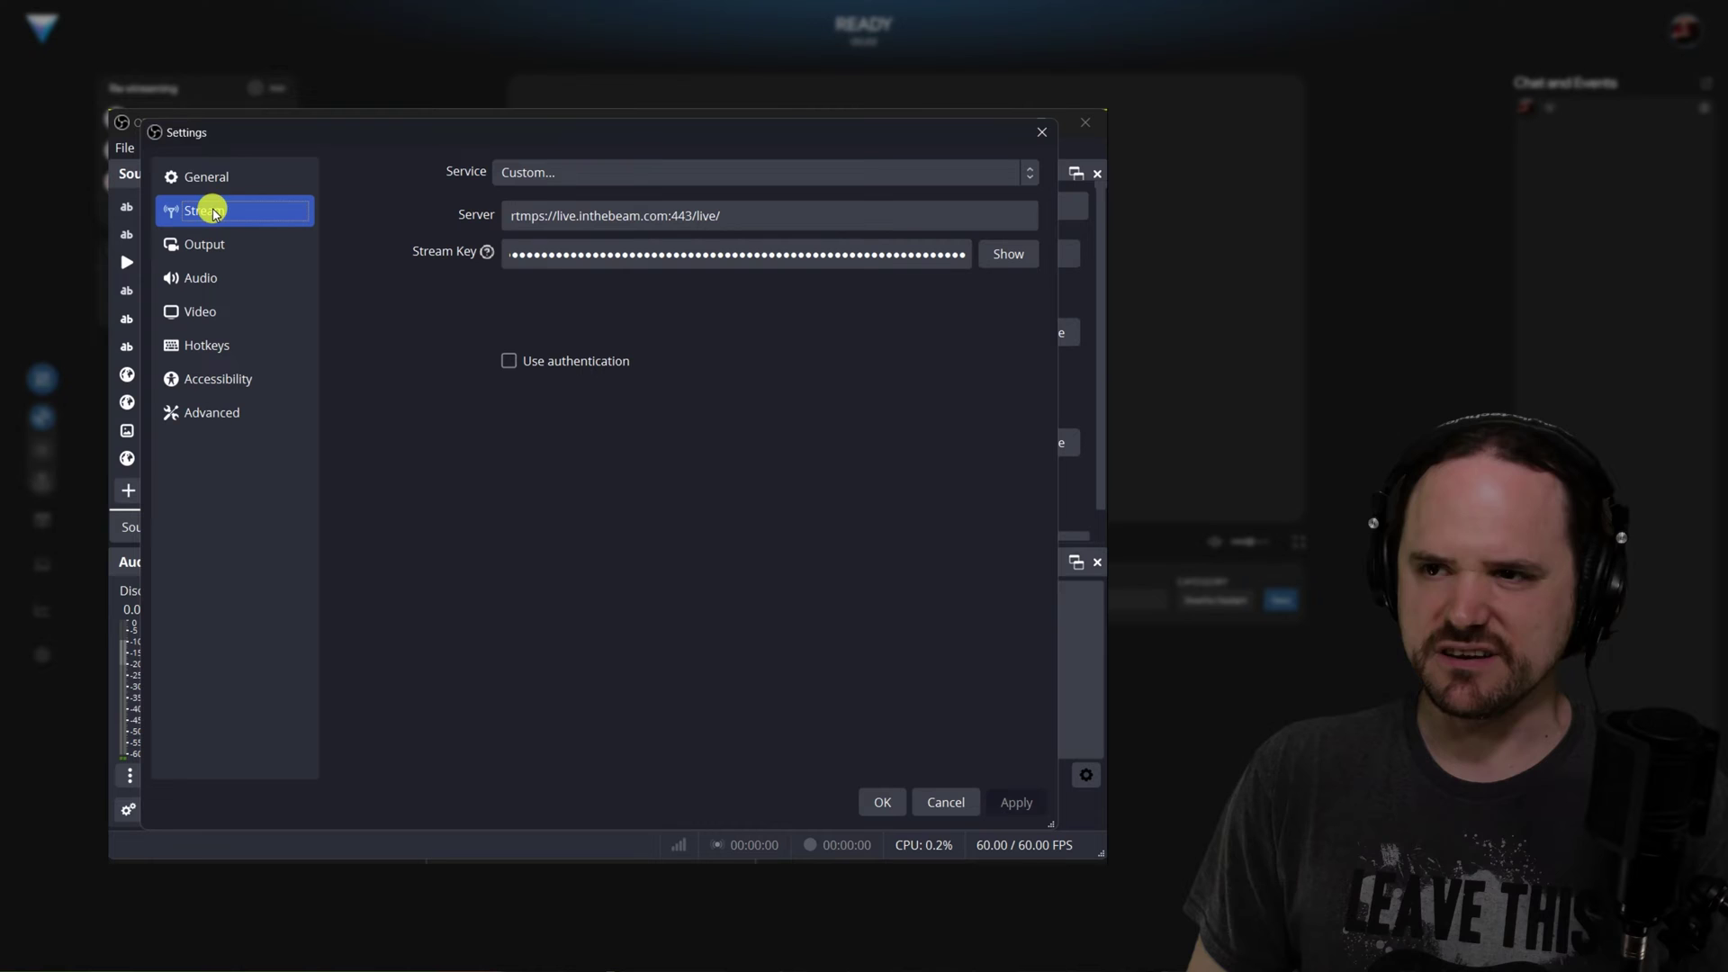
left_click(617, 171)
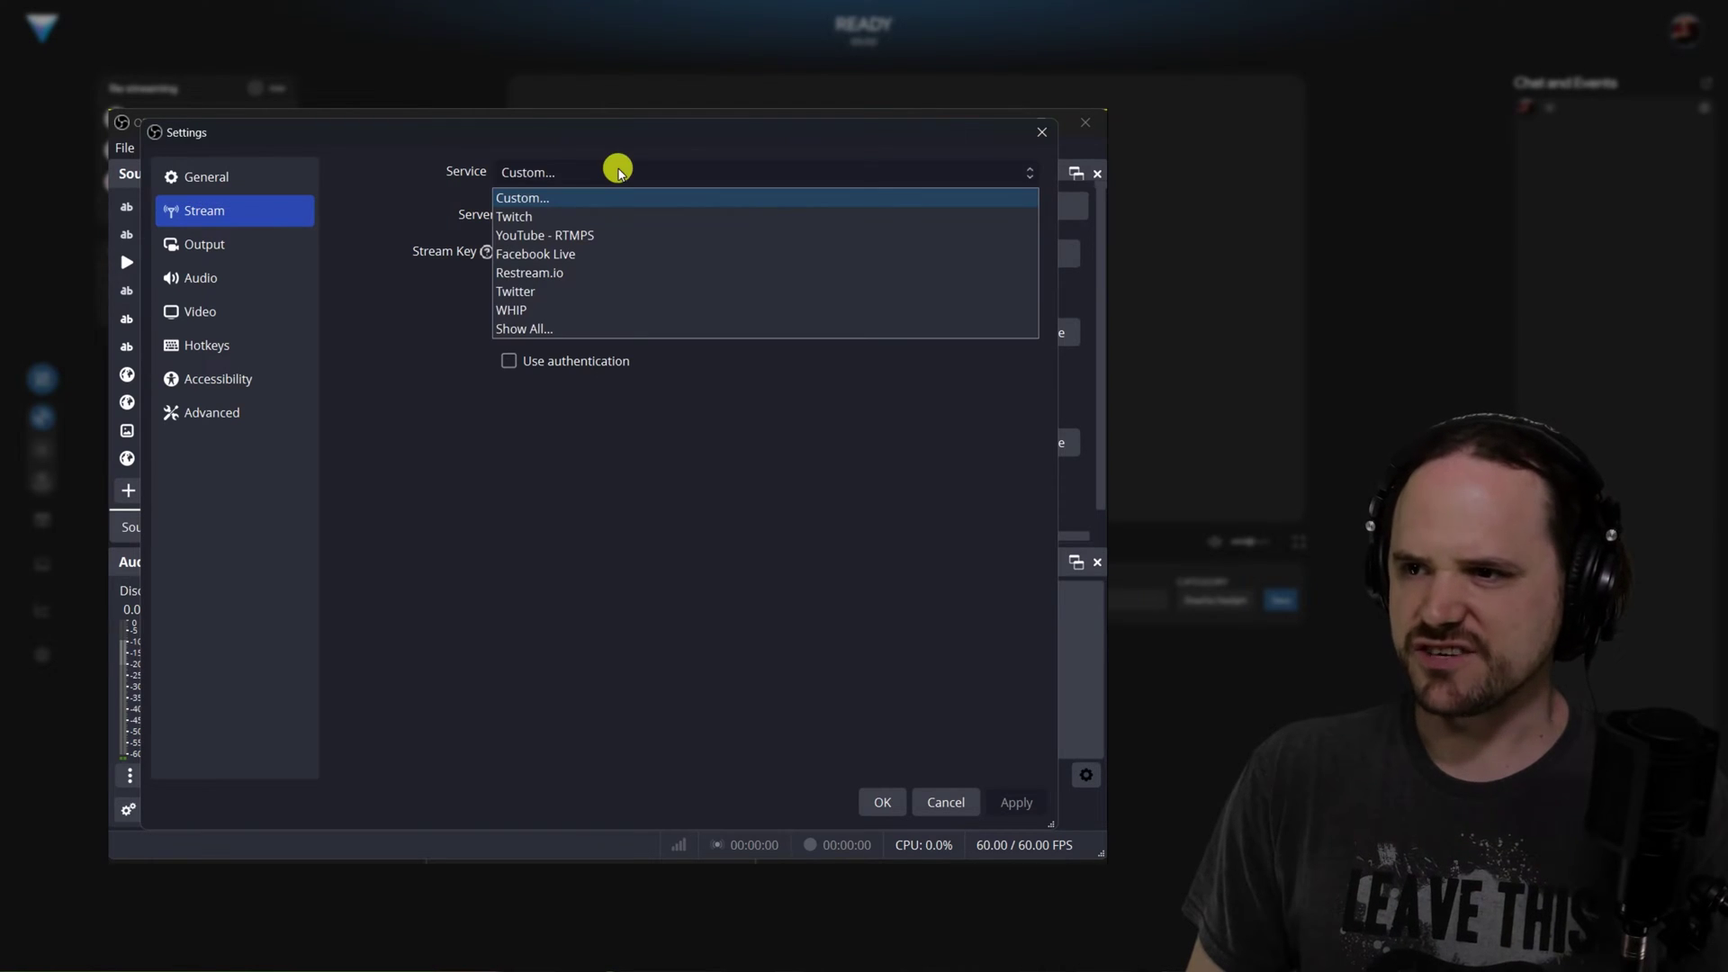
left_click(577, 199)
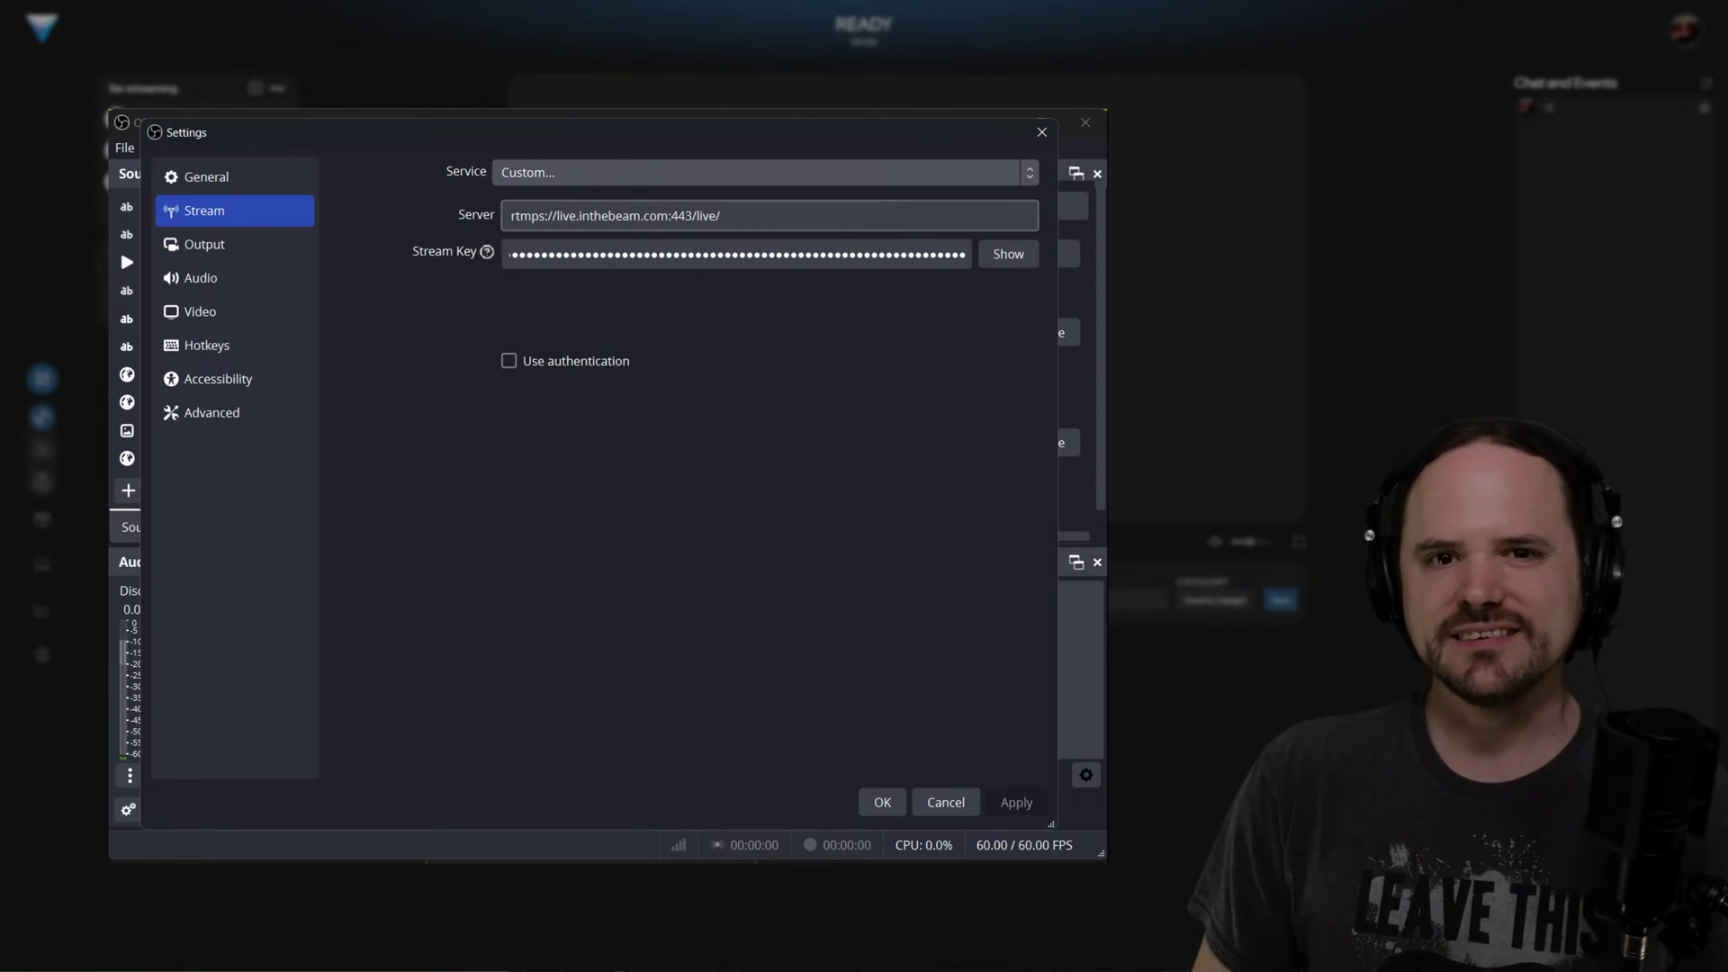
Replace the server address with the copied stream URL, rtmps://live.inthebeam.com:443/live/.
left_click(792, 224)
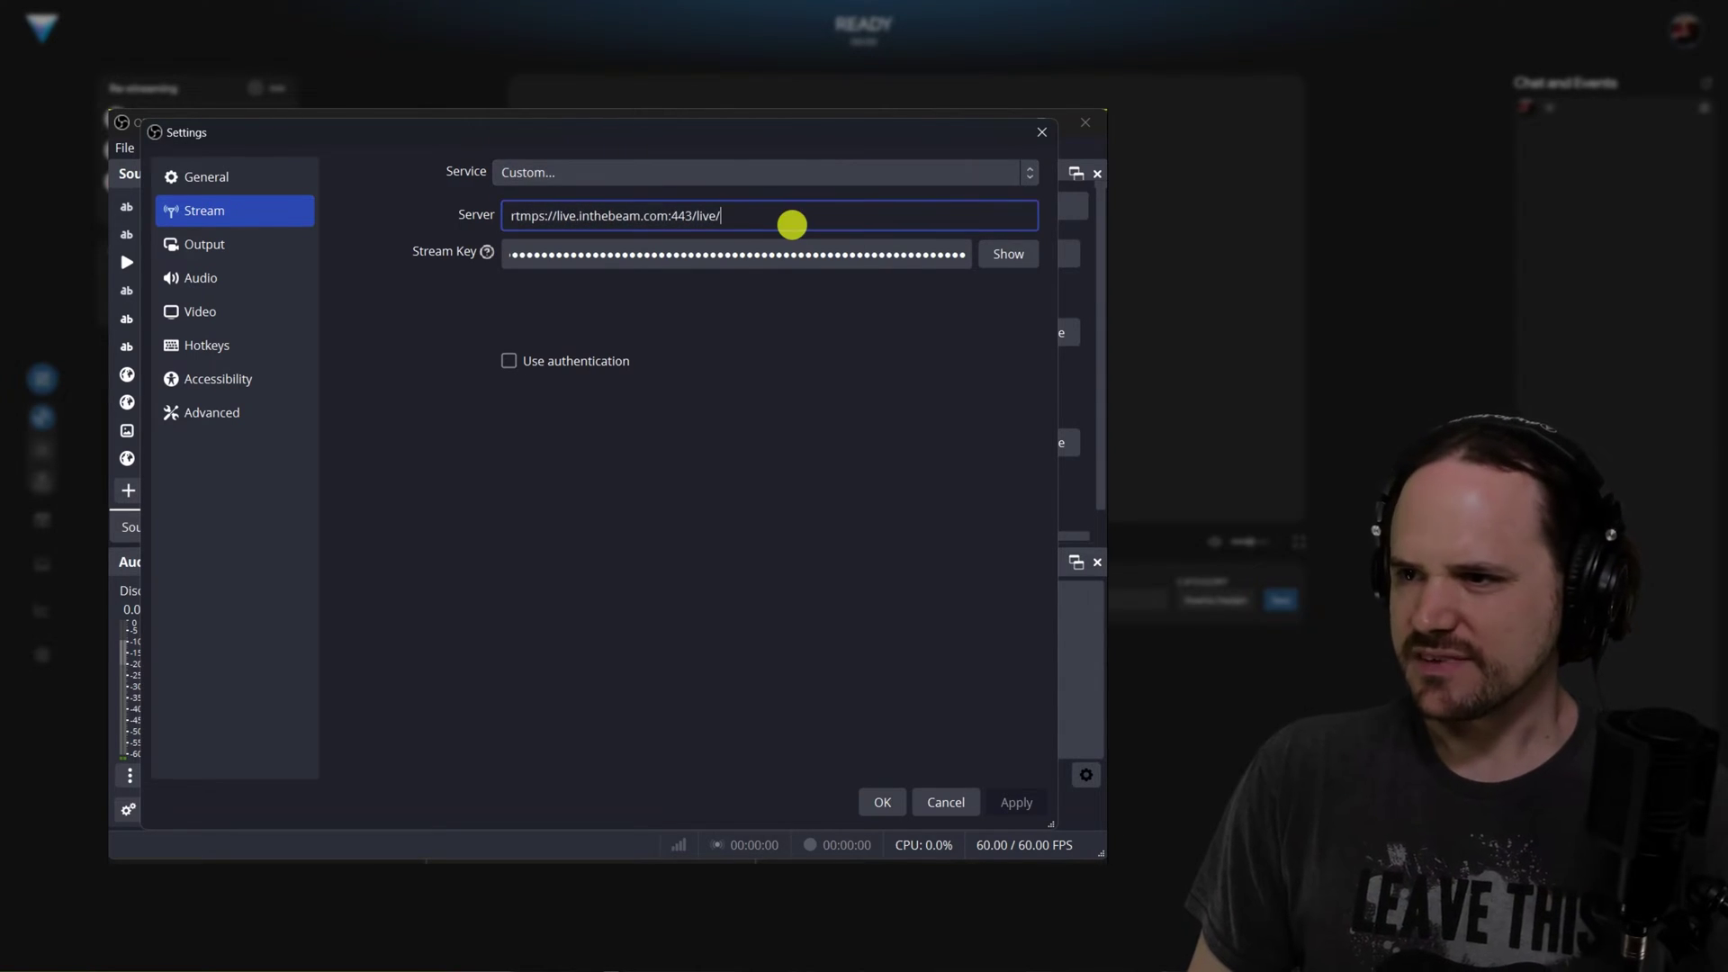
left_click_drag(792, 224, 436, 222)
key("ctrl+c")
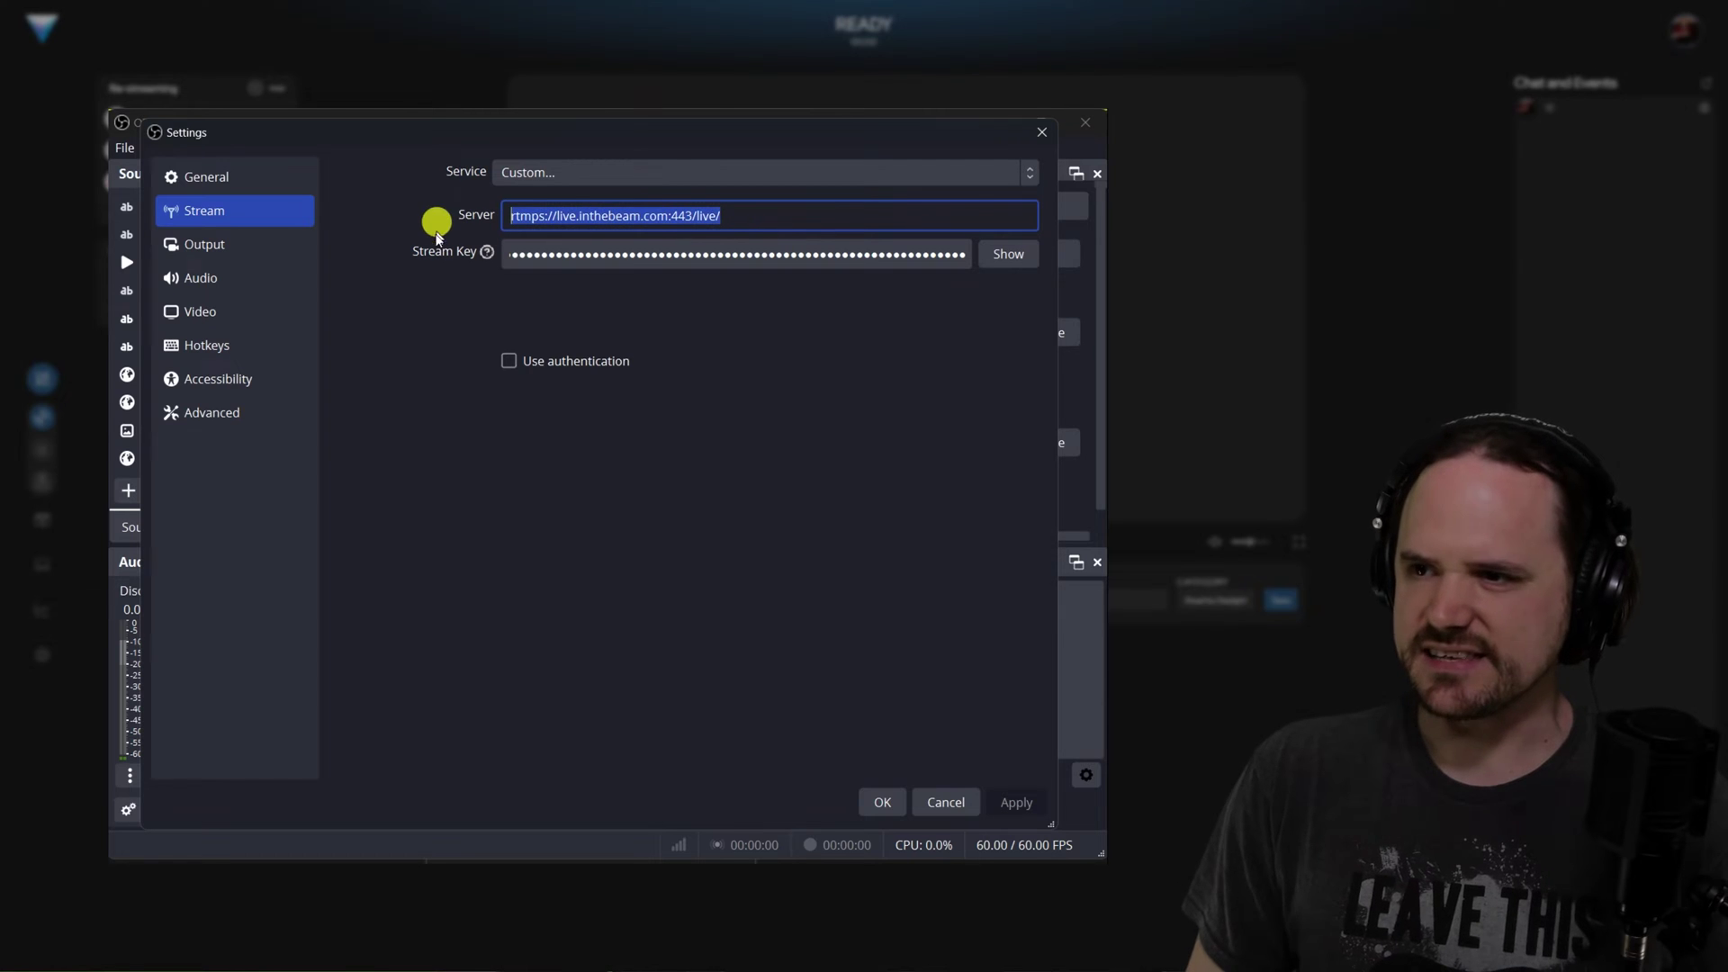
key("BackSpace")
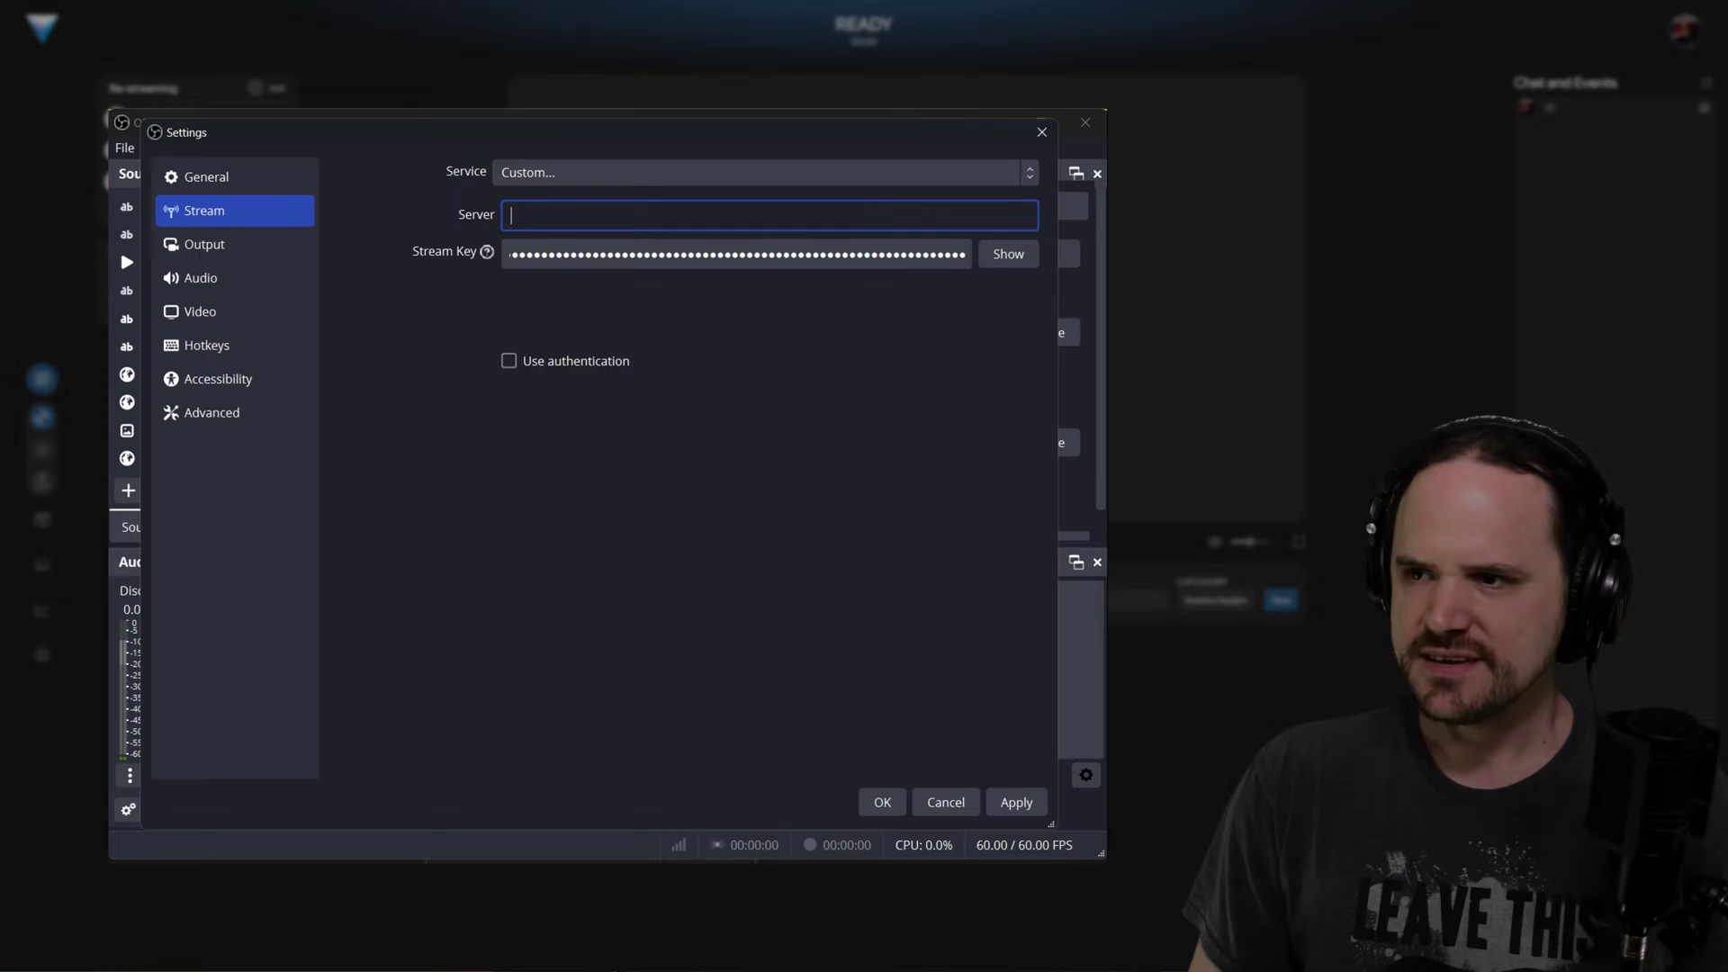
right_click(630, 216)
left_click(727, 357)
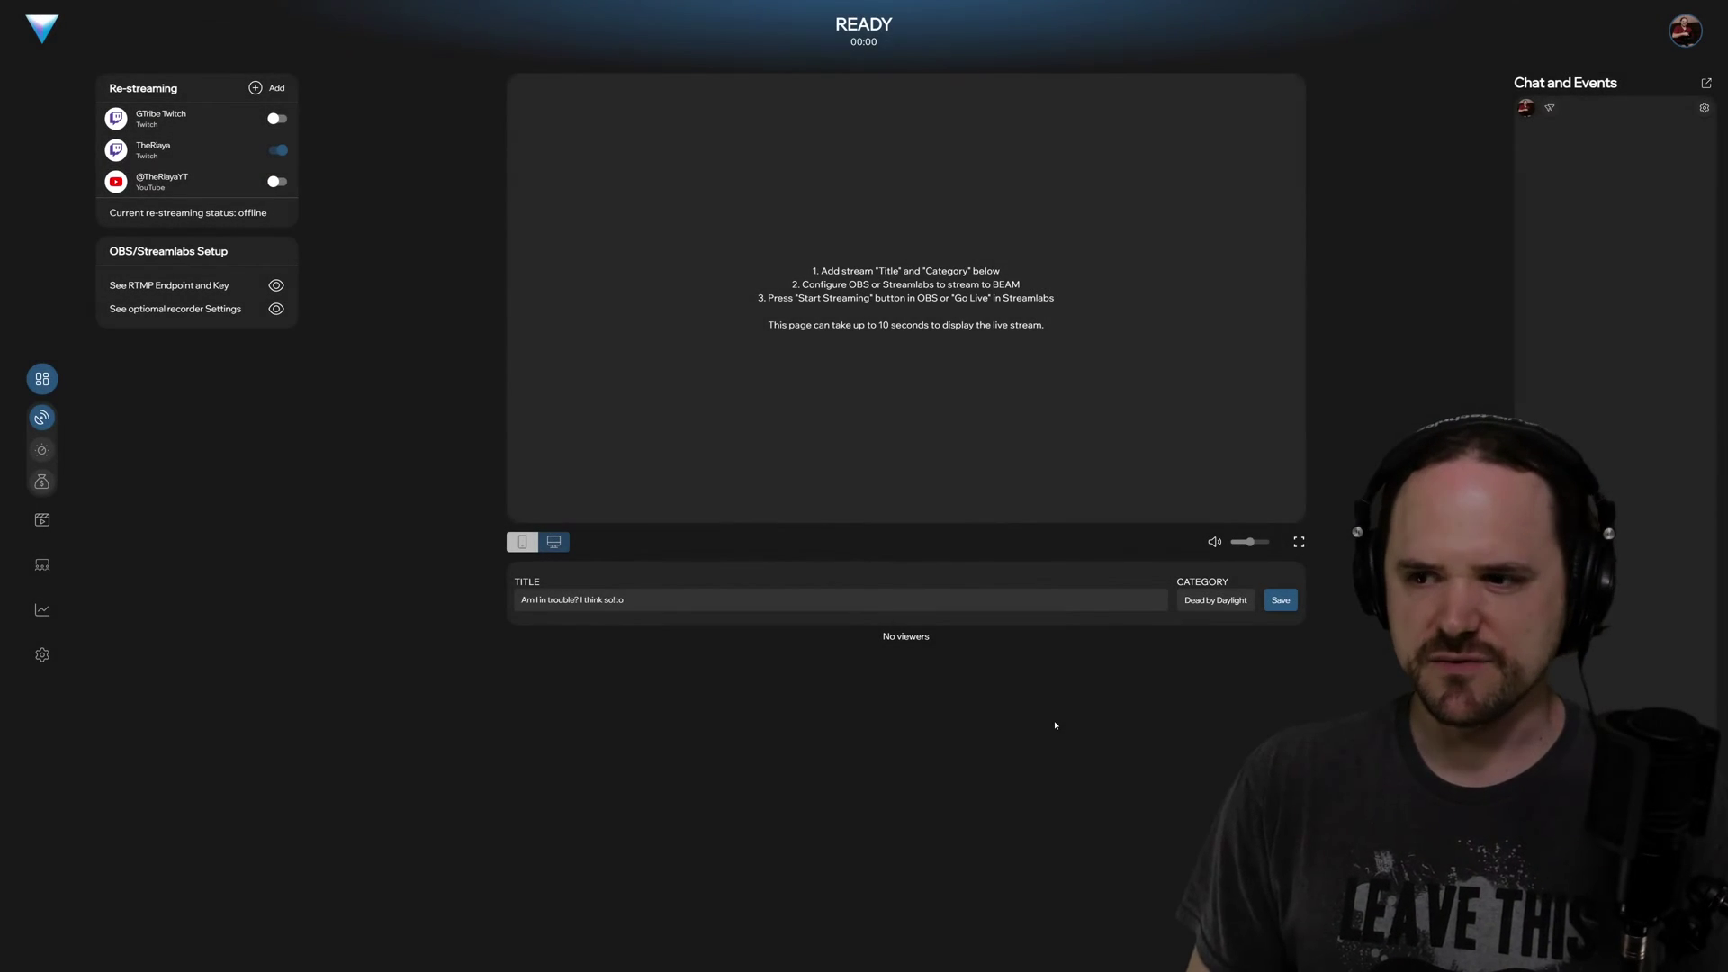
Copy the stream key from the RTMP endpoint details on the BEAM setup page.
left_click(274, 312)
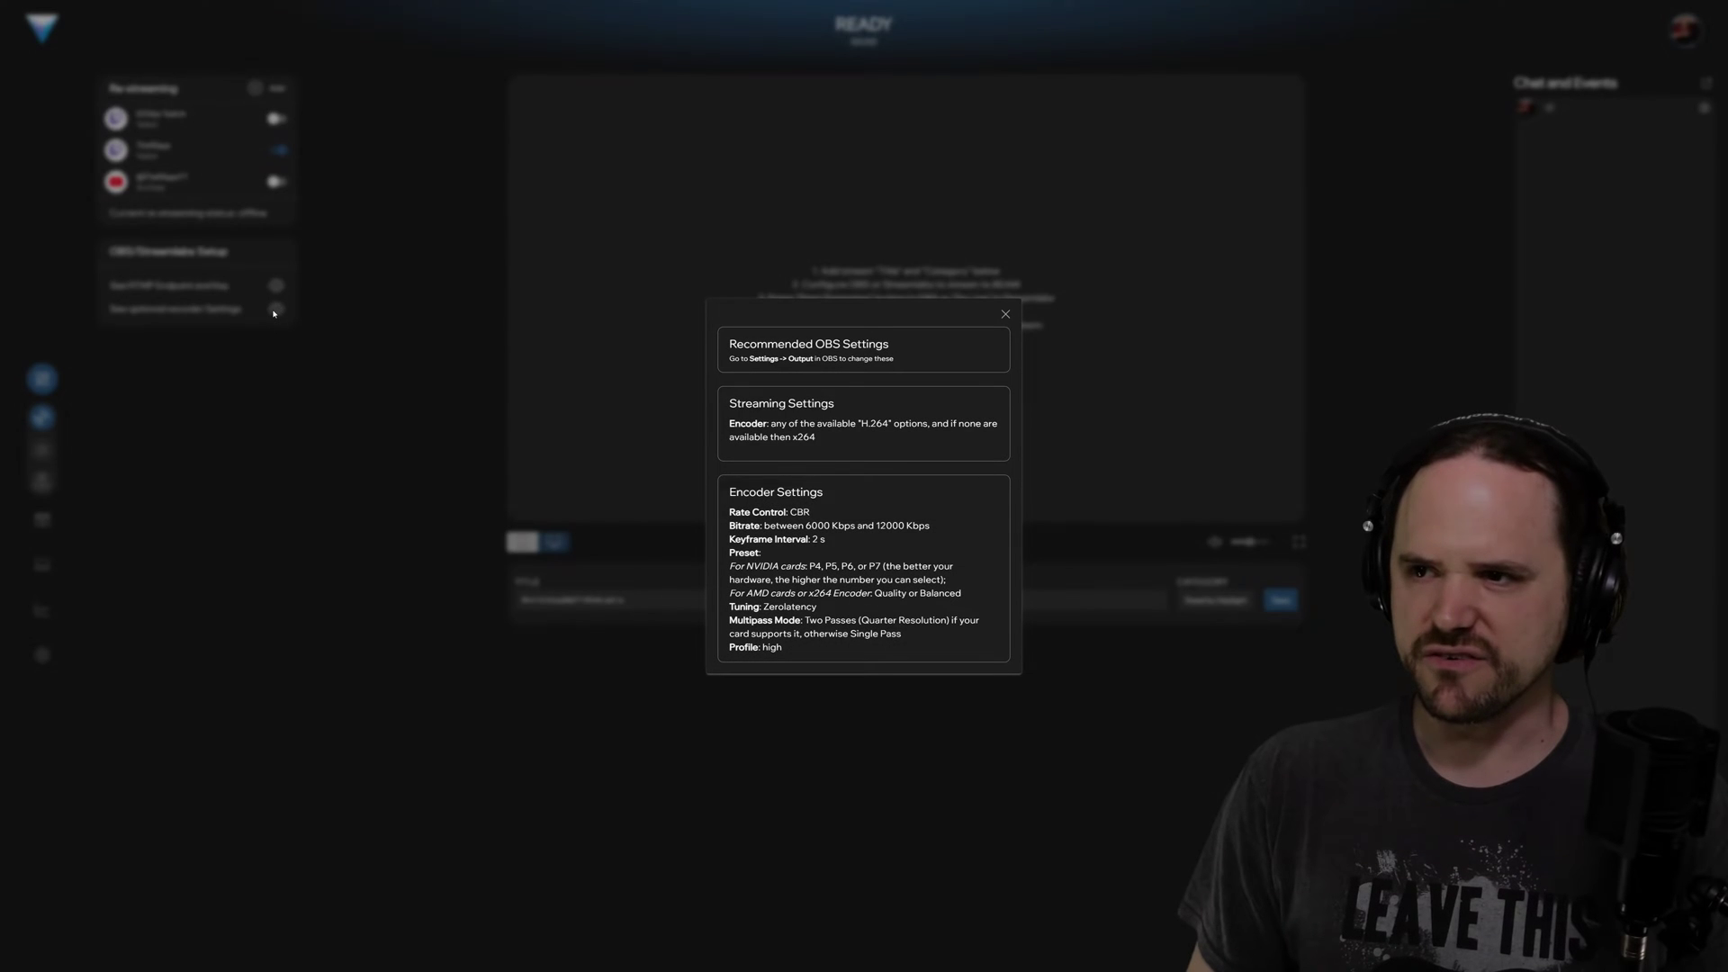
left_click(275, 310)
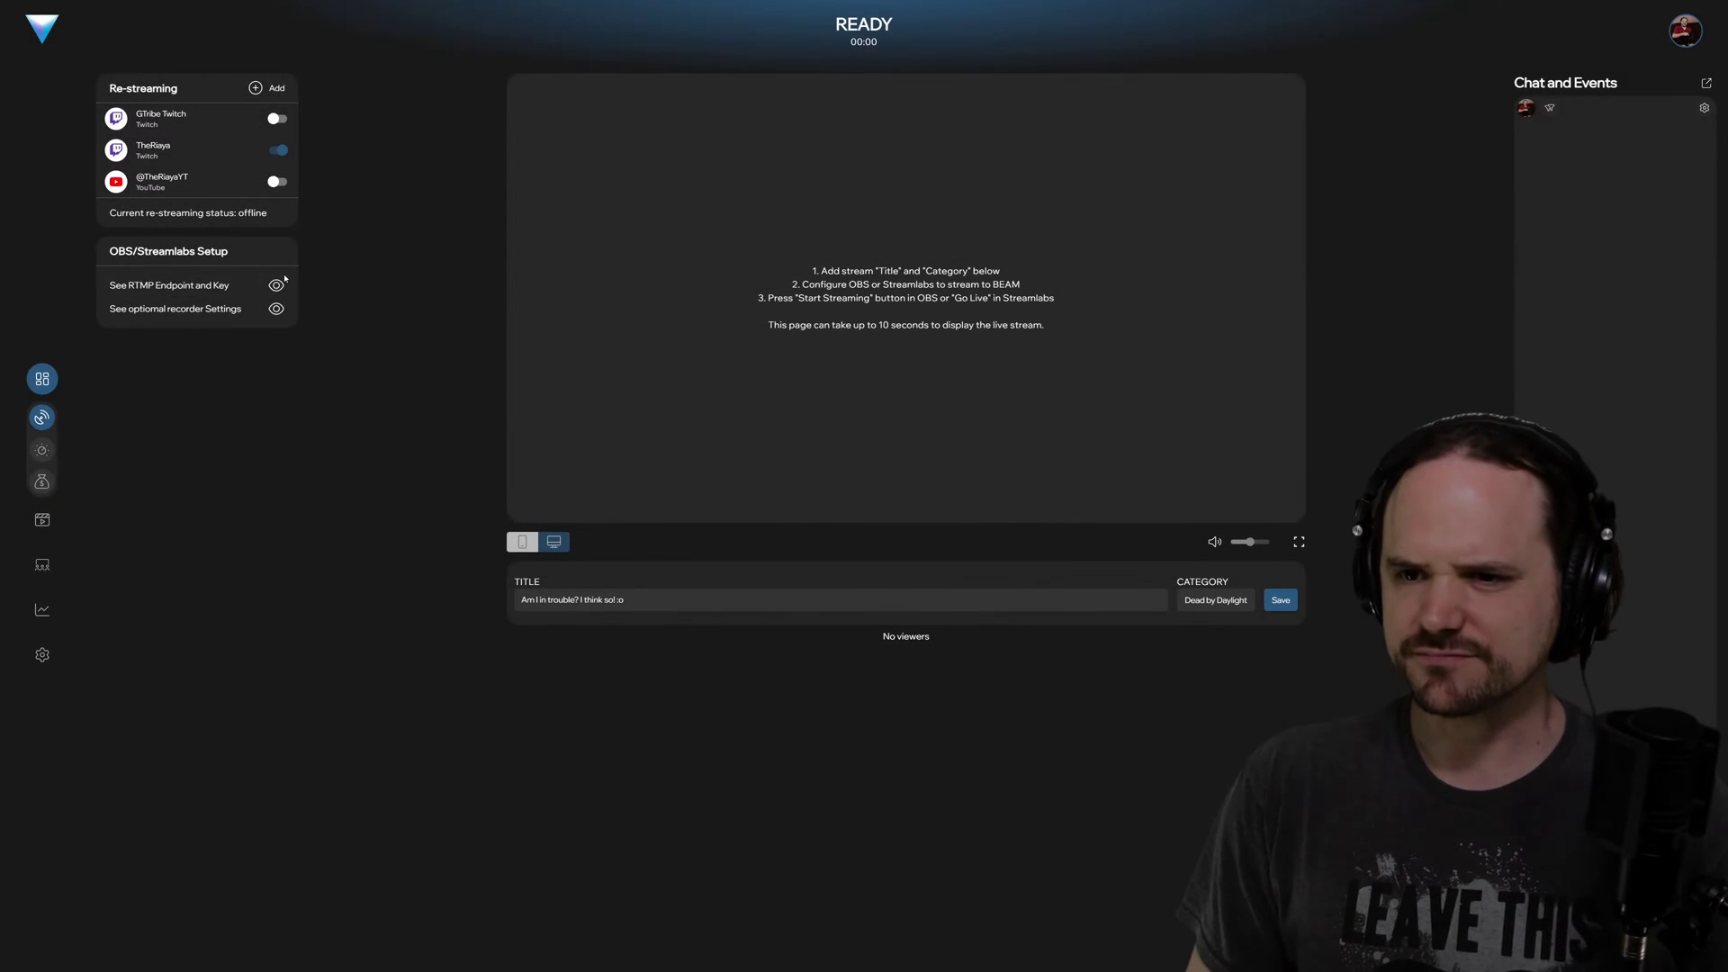
left_click(276, 285)
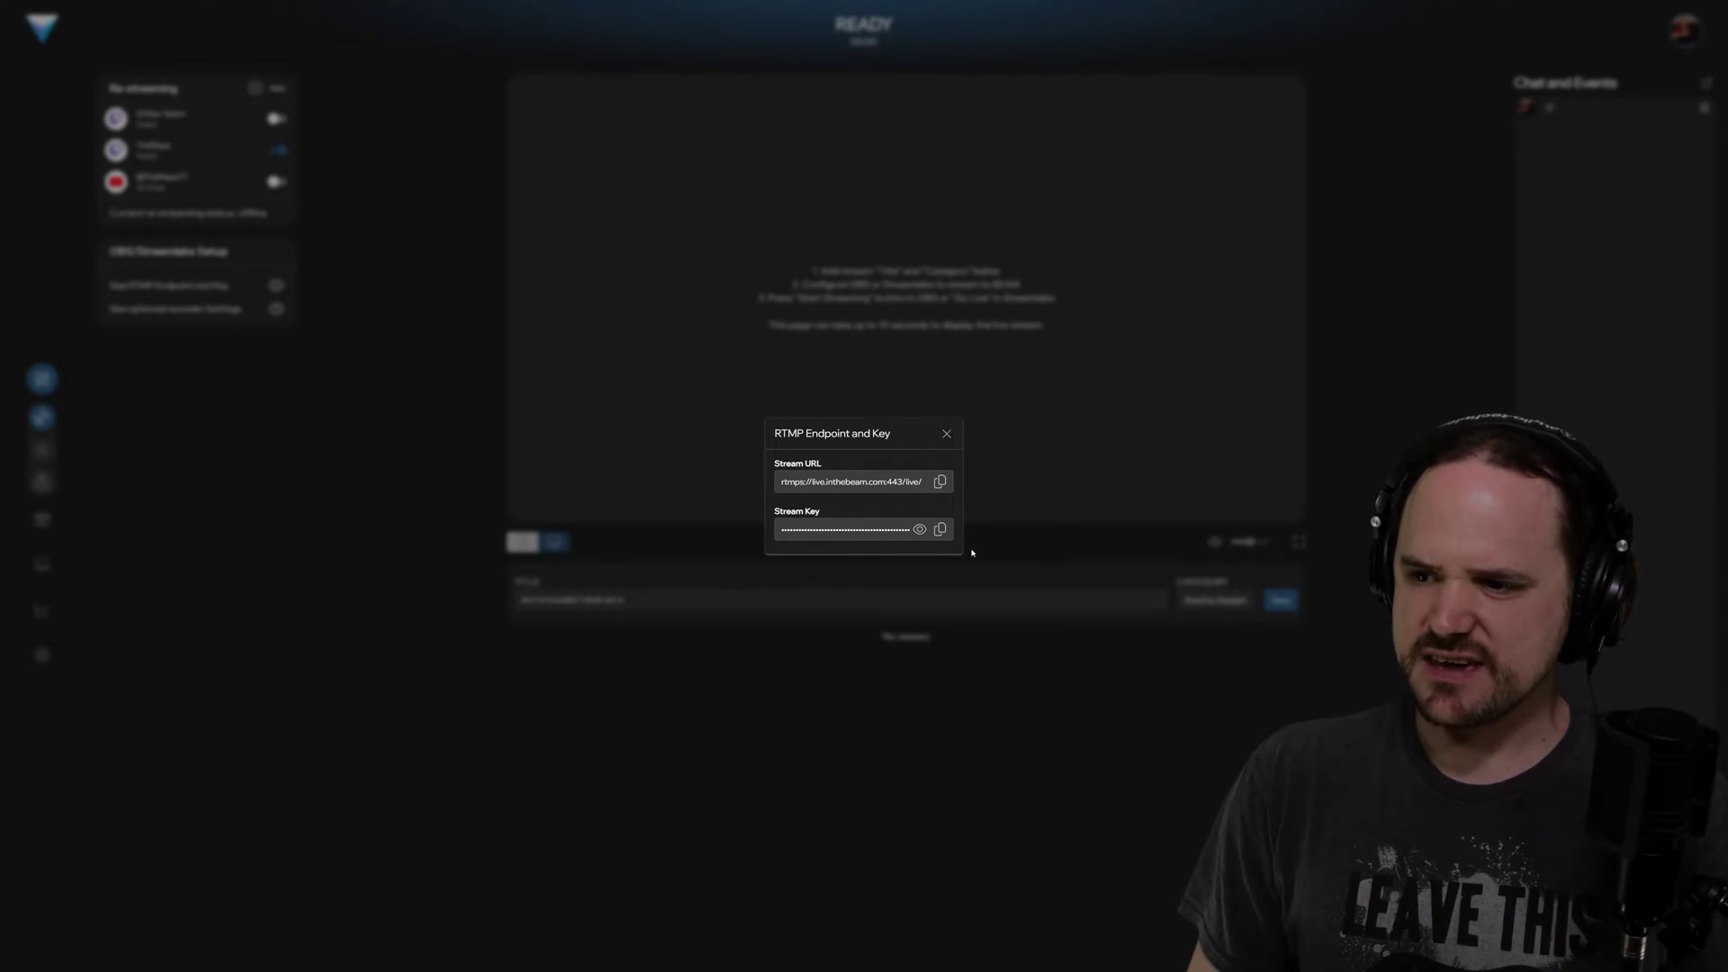
left_click(940, 531)
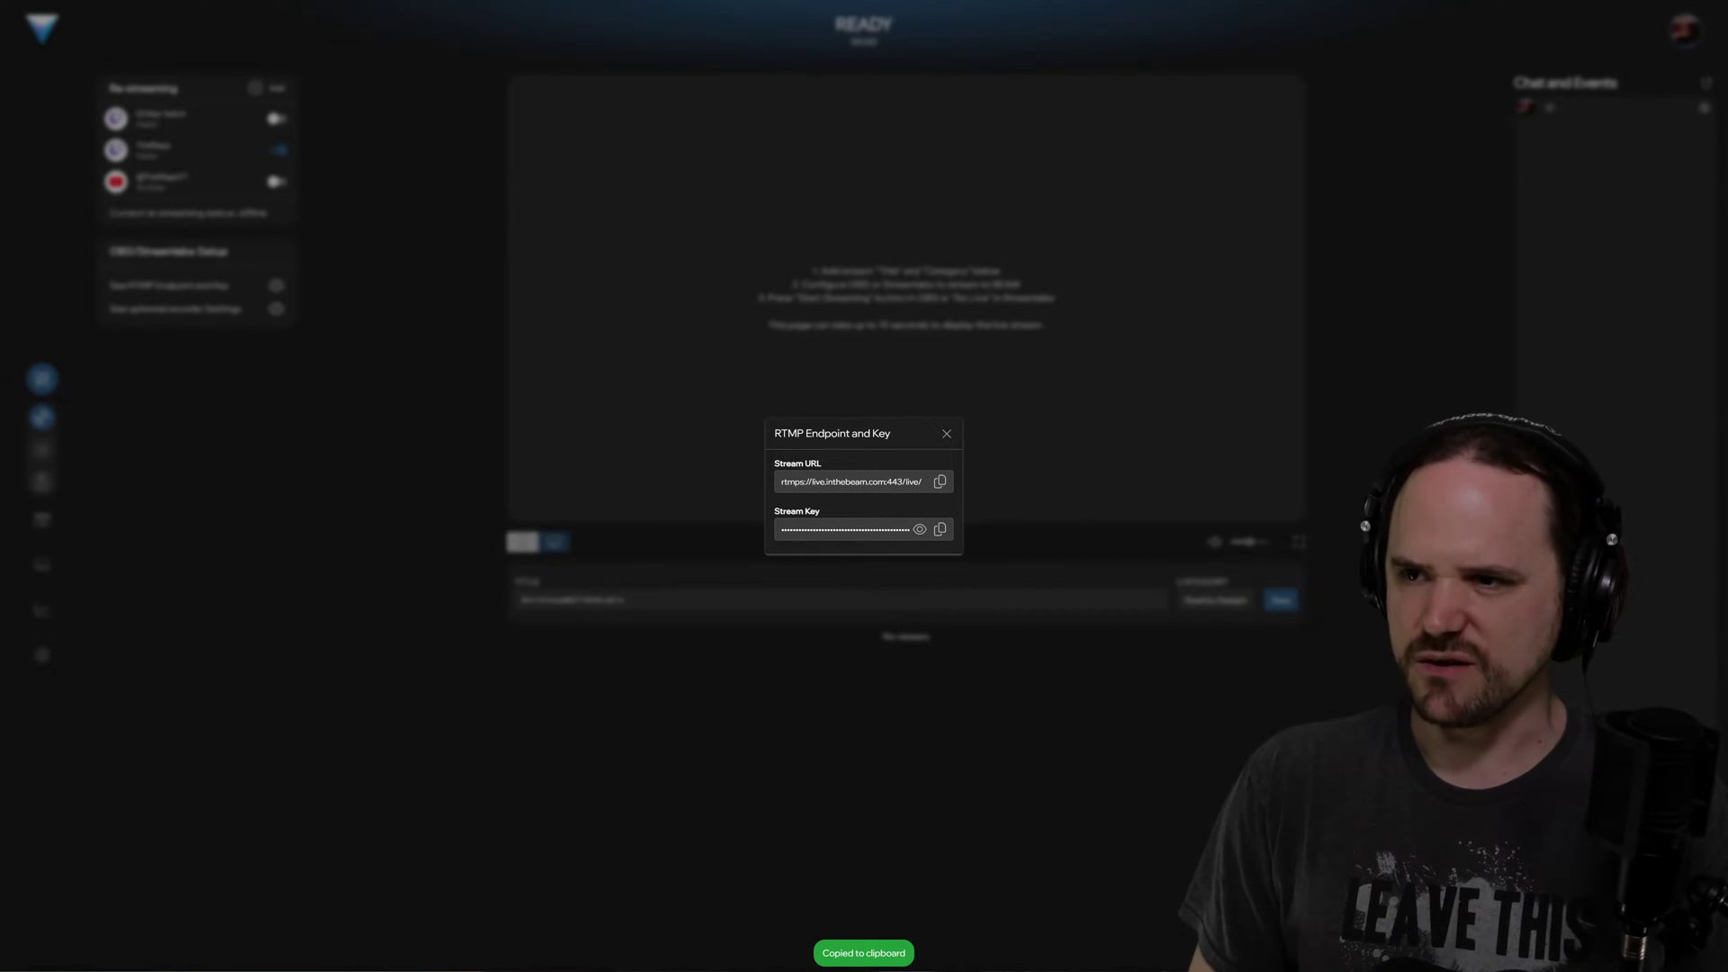
Switch back to OBS and replace the stream key in the stream settings with the copied key.
key("alt+Tab")
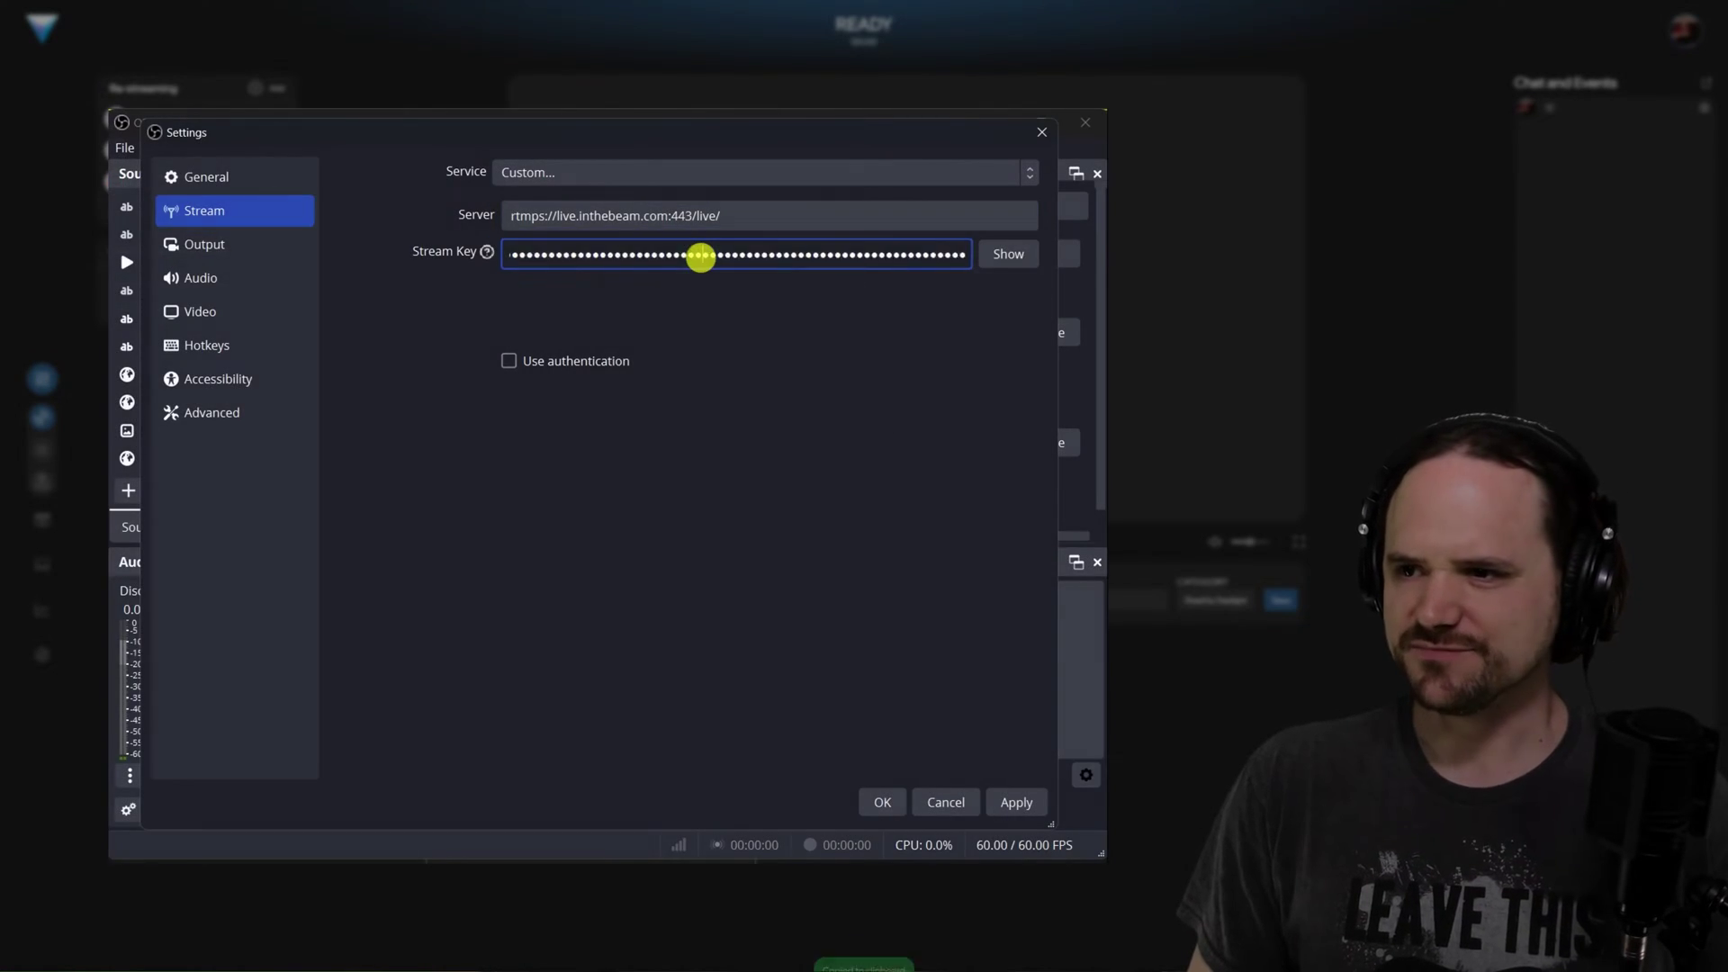
triple_click(698, 255)
key("BackSpace")
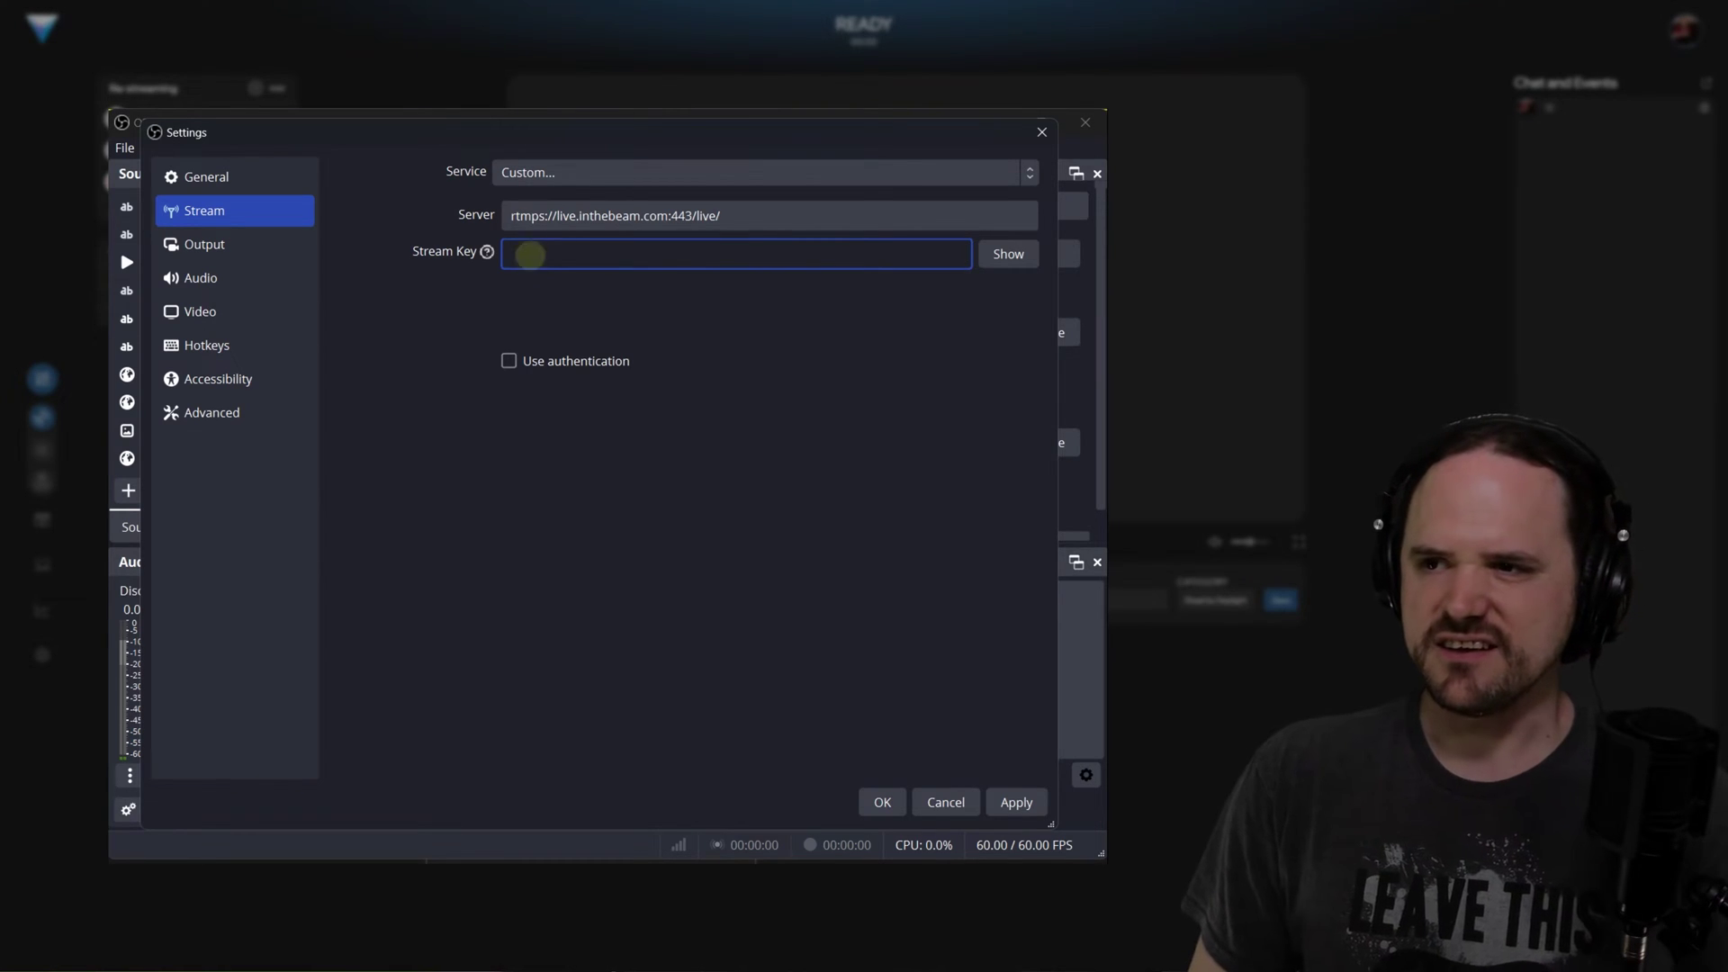
right_click(561, 259)
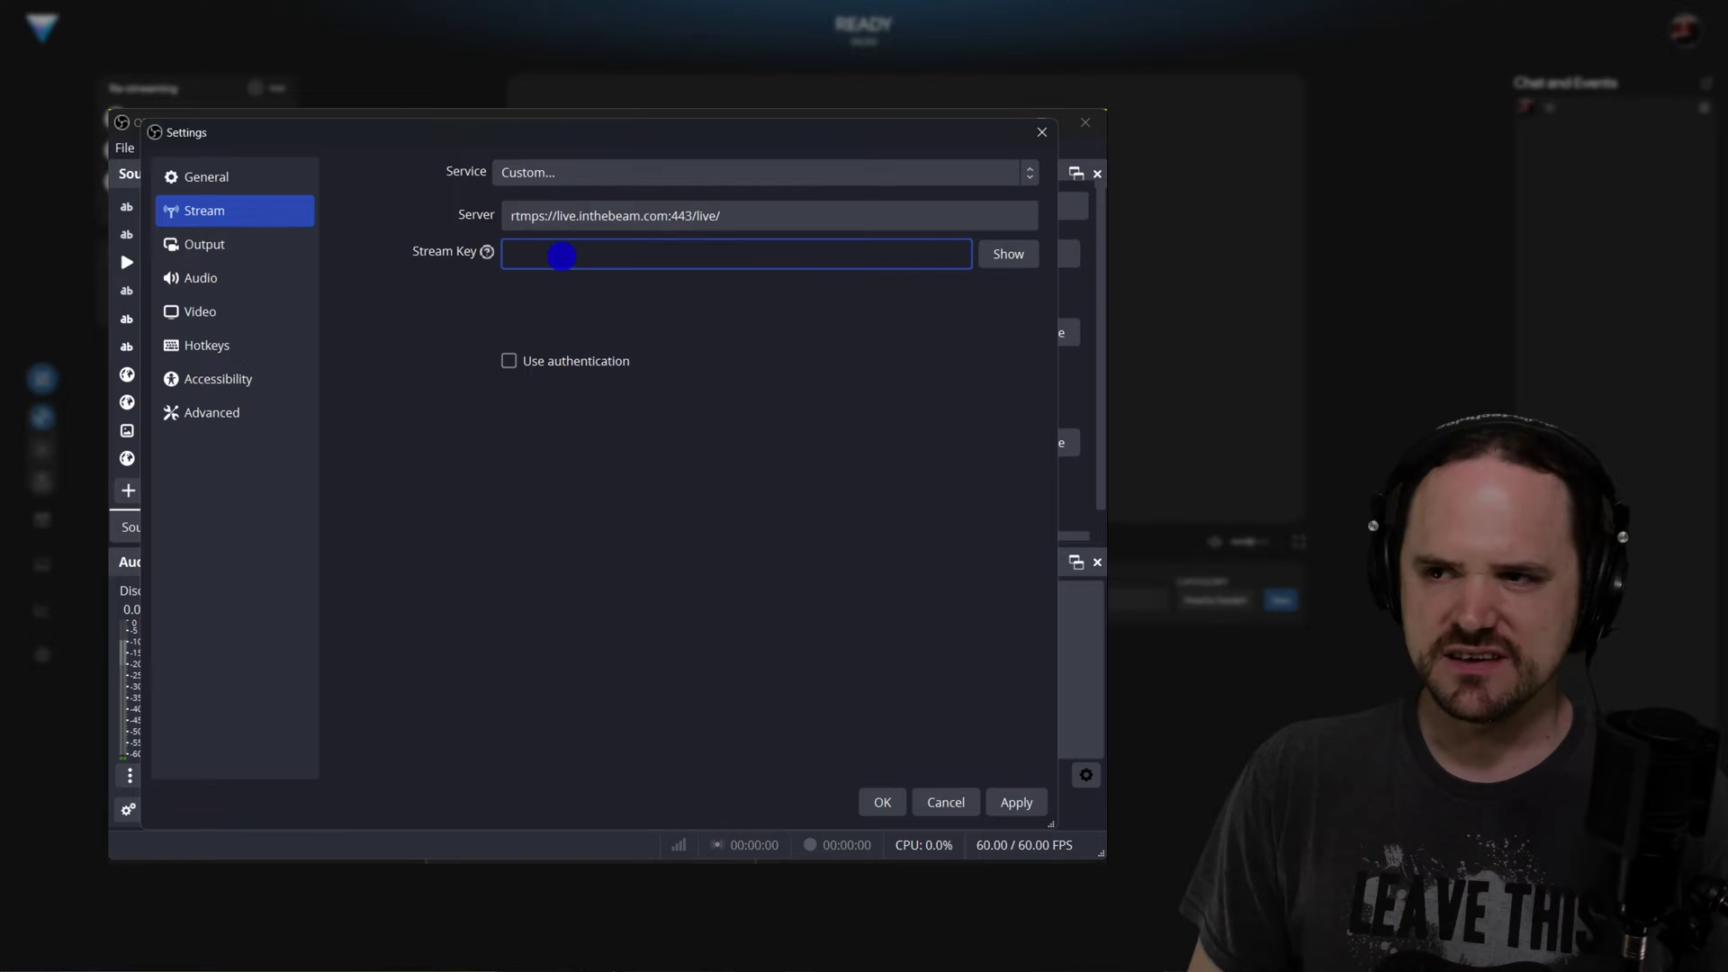
left_click(652, 394)
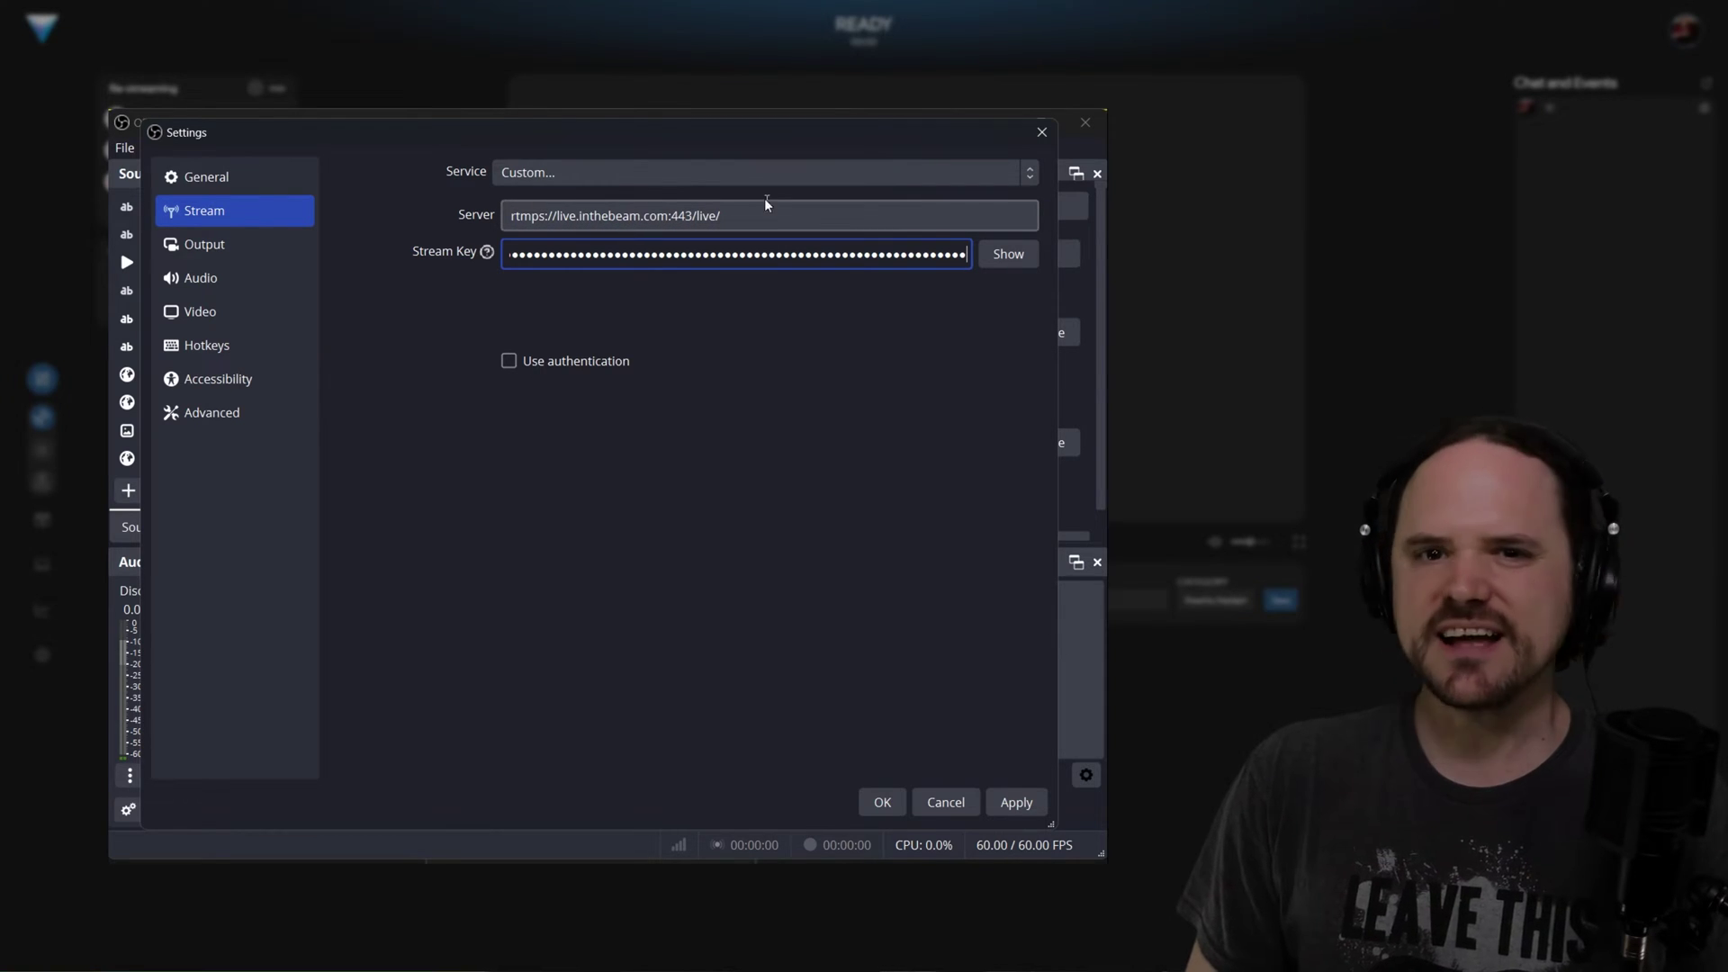
Open the output settings, look at the Simple output mode and set the mode back to Advanced.
left_click(194, 246)
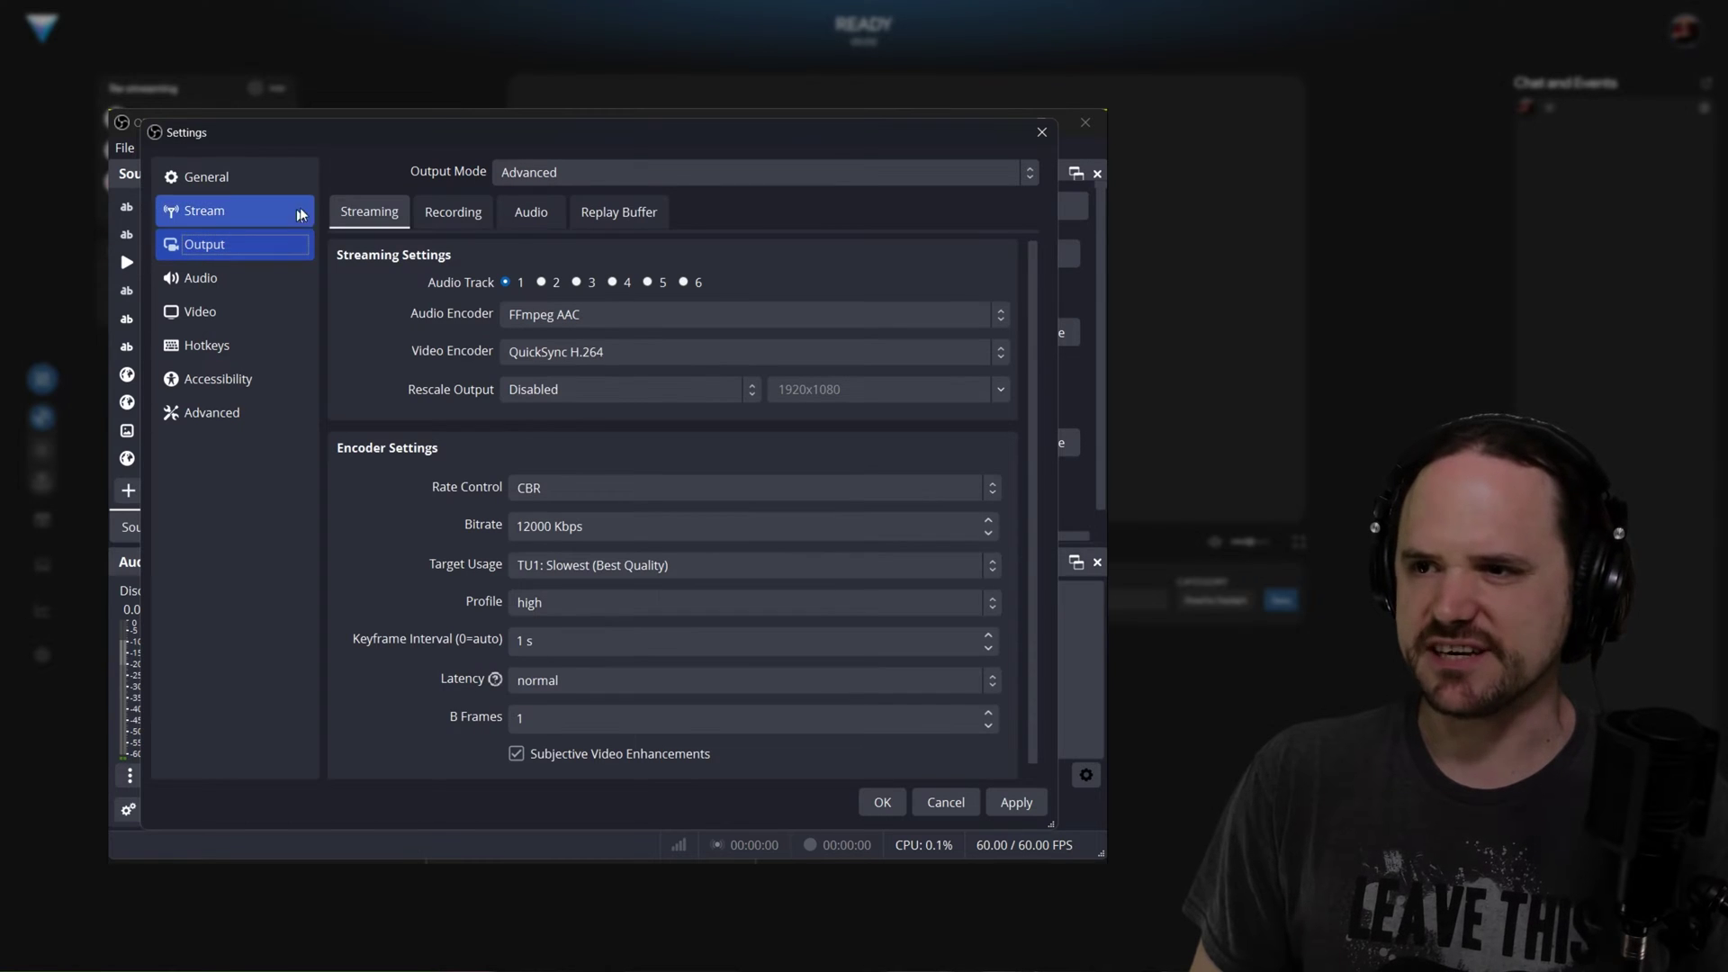
left_click(574, 170)
left_click(575, 170)
left_click(575, 170)
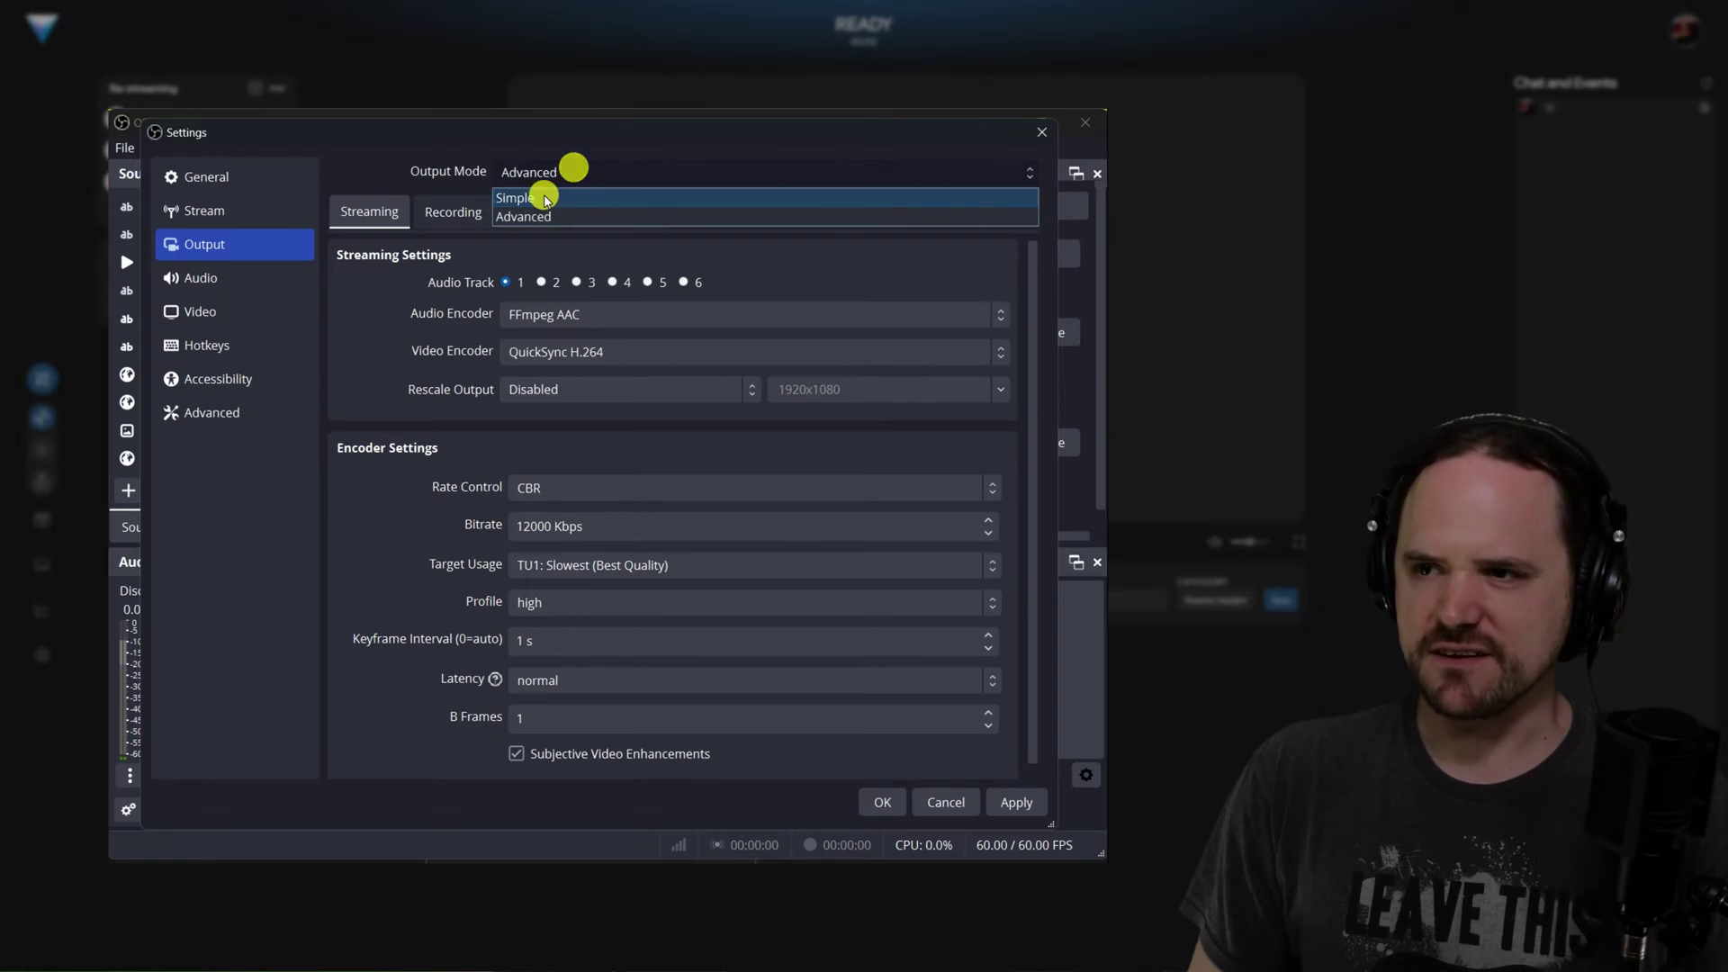
left_click(541, 198)
scroll(404, 261, "down", 2)
scroll(404, 261, "up", 2)
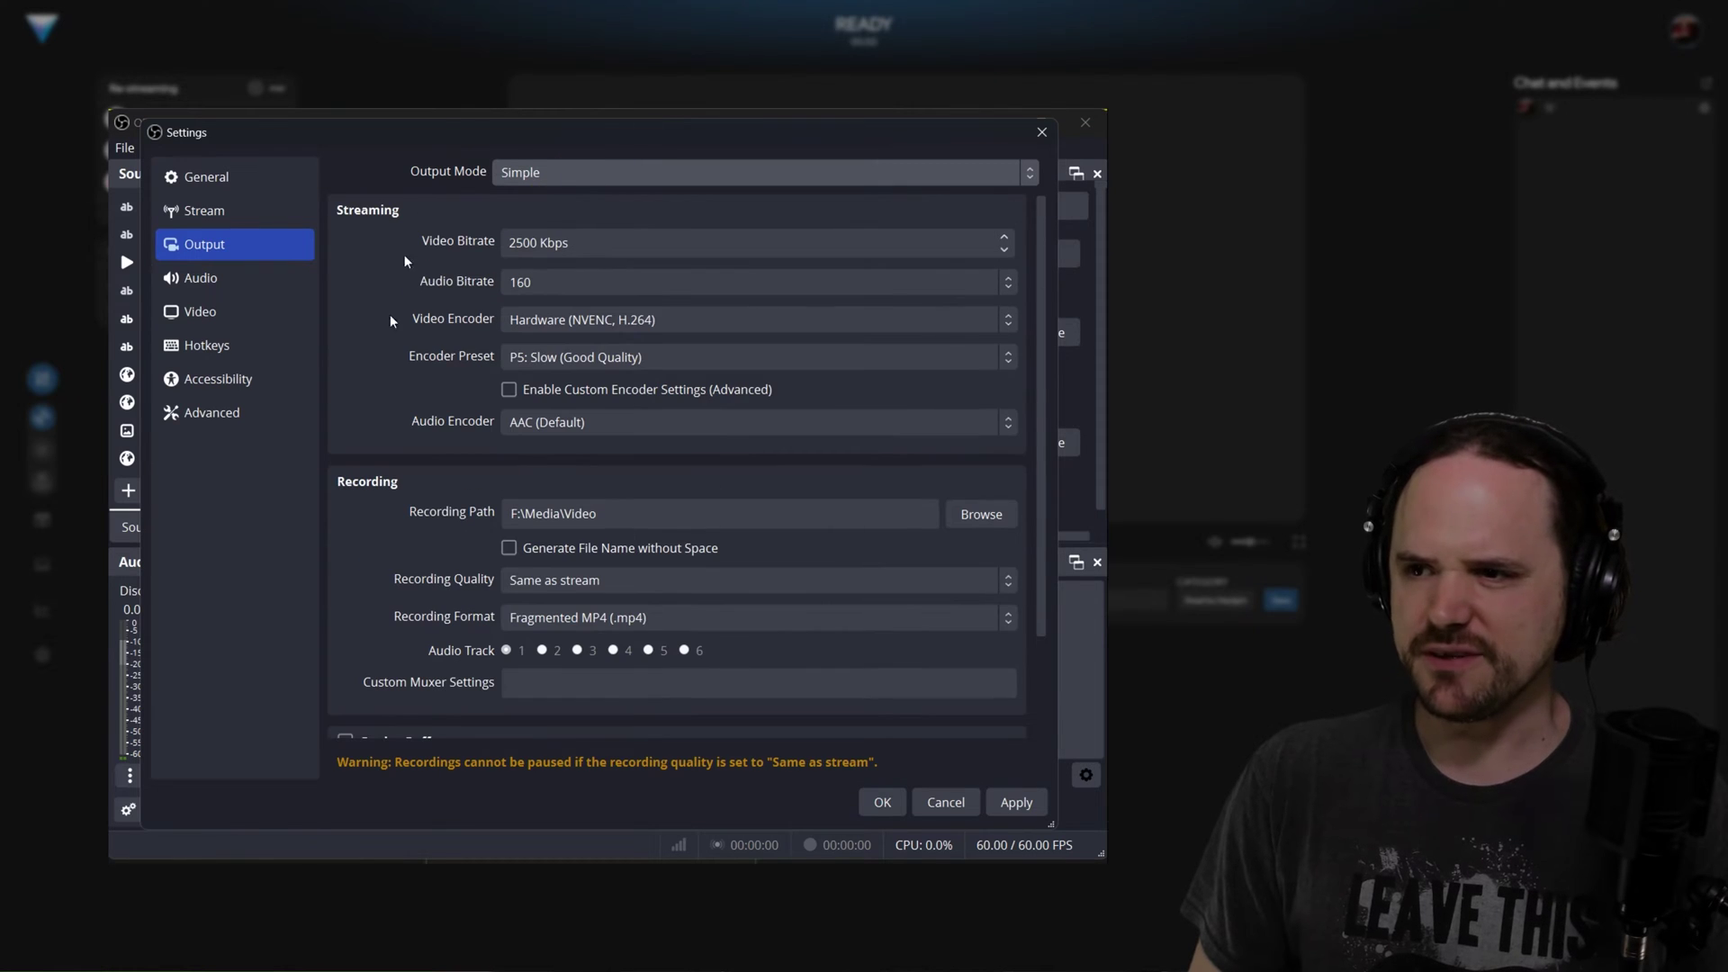
left_click(563, 170)
left_click(543, 212)
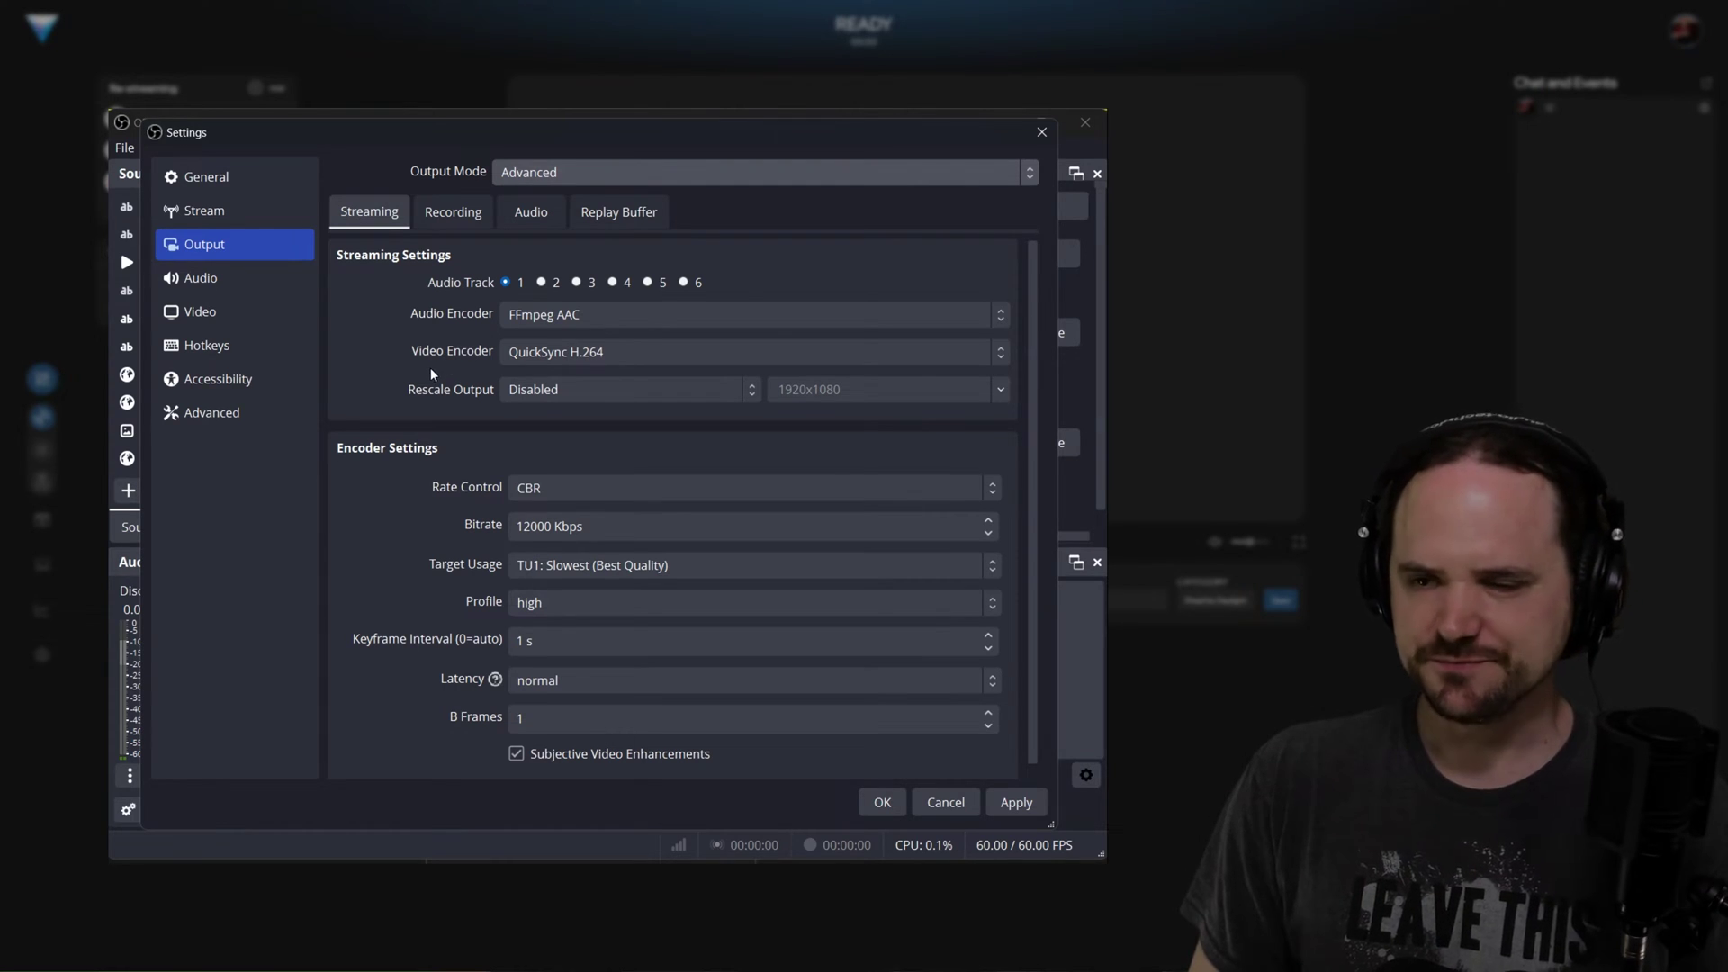
Set the streaming video encoder to NVIDIA NVENC H.264 and its bitrate to 12000 Kbps.
left_click(541, 352)
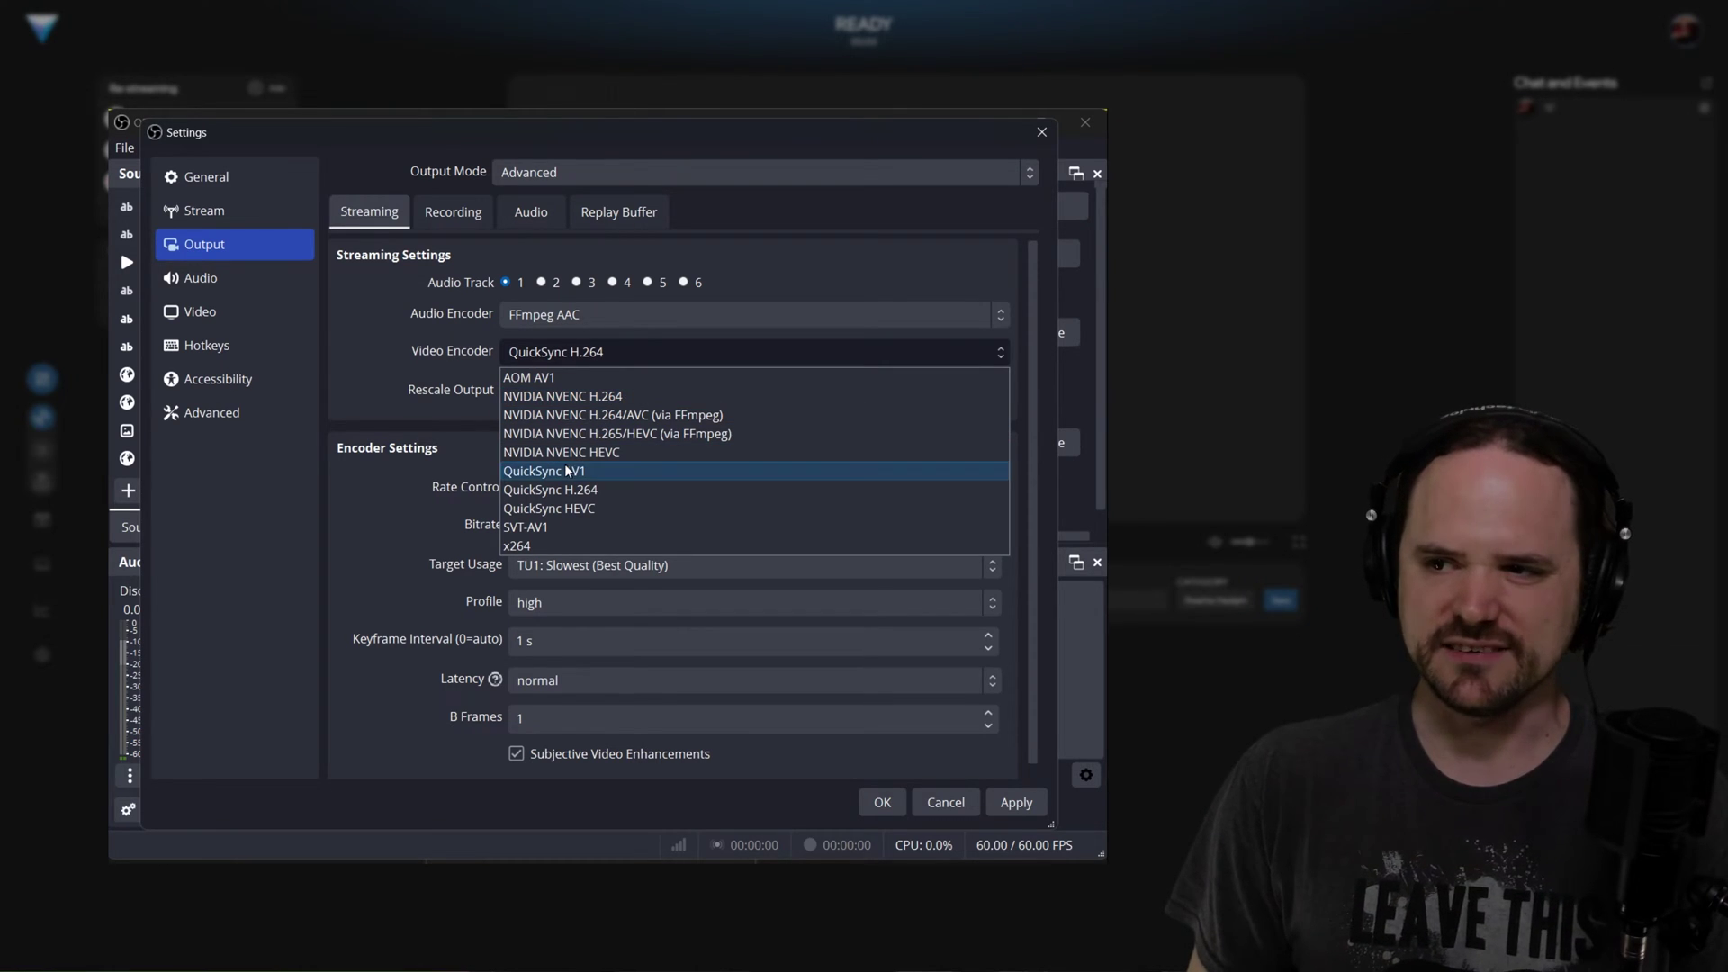
left_click(619, 396)
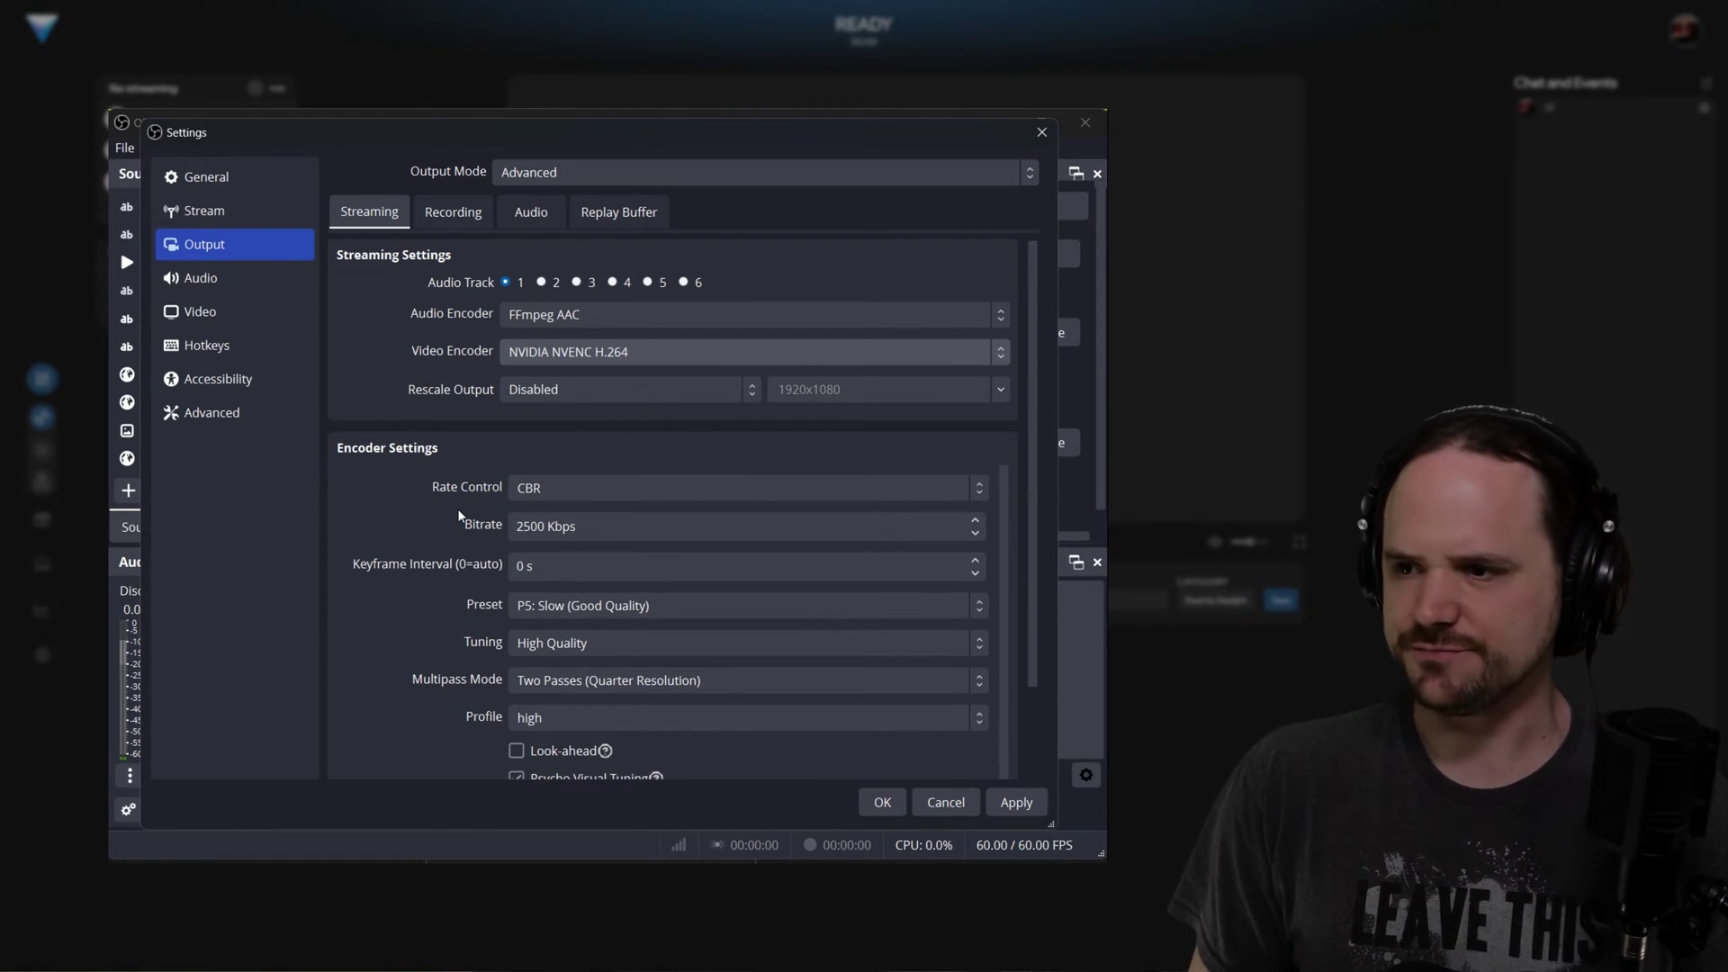
scroll(459, 506, "down", 1)
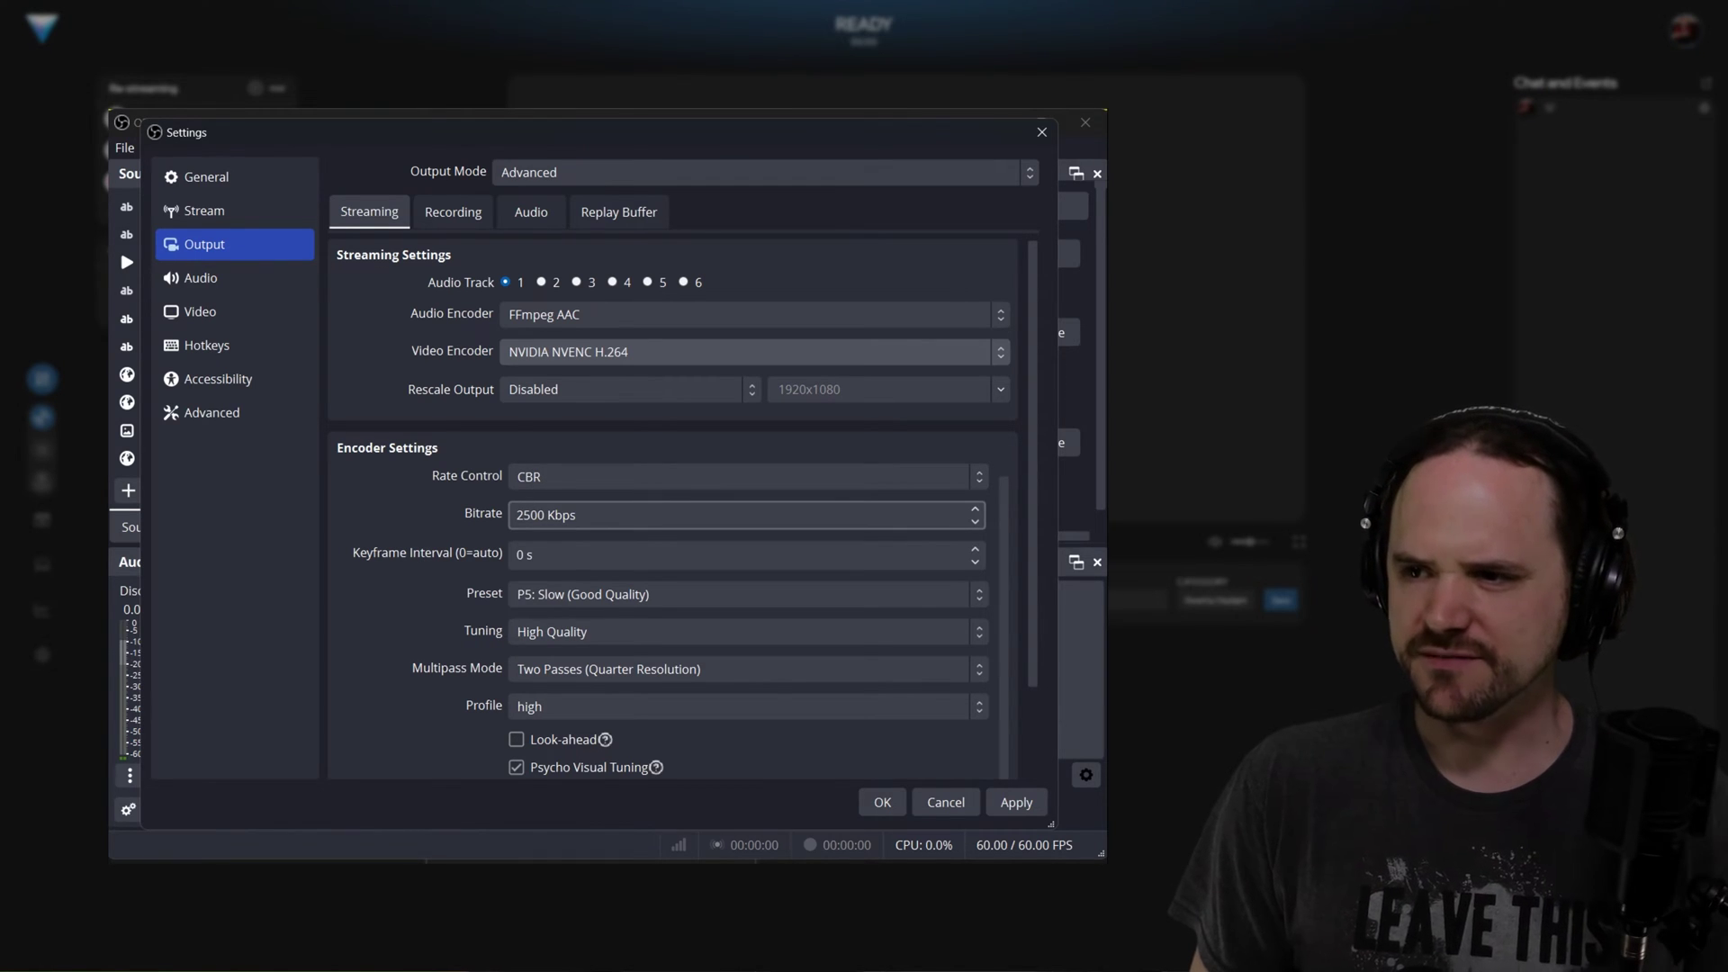
left_click(520, 515)
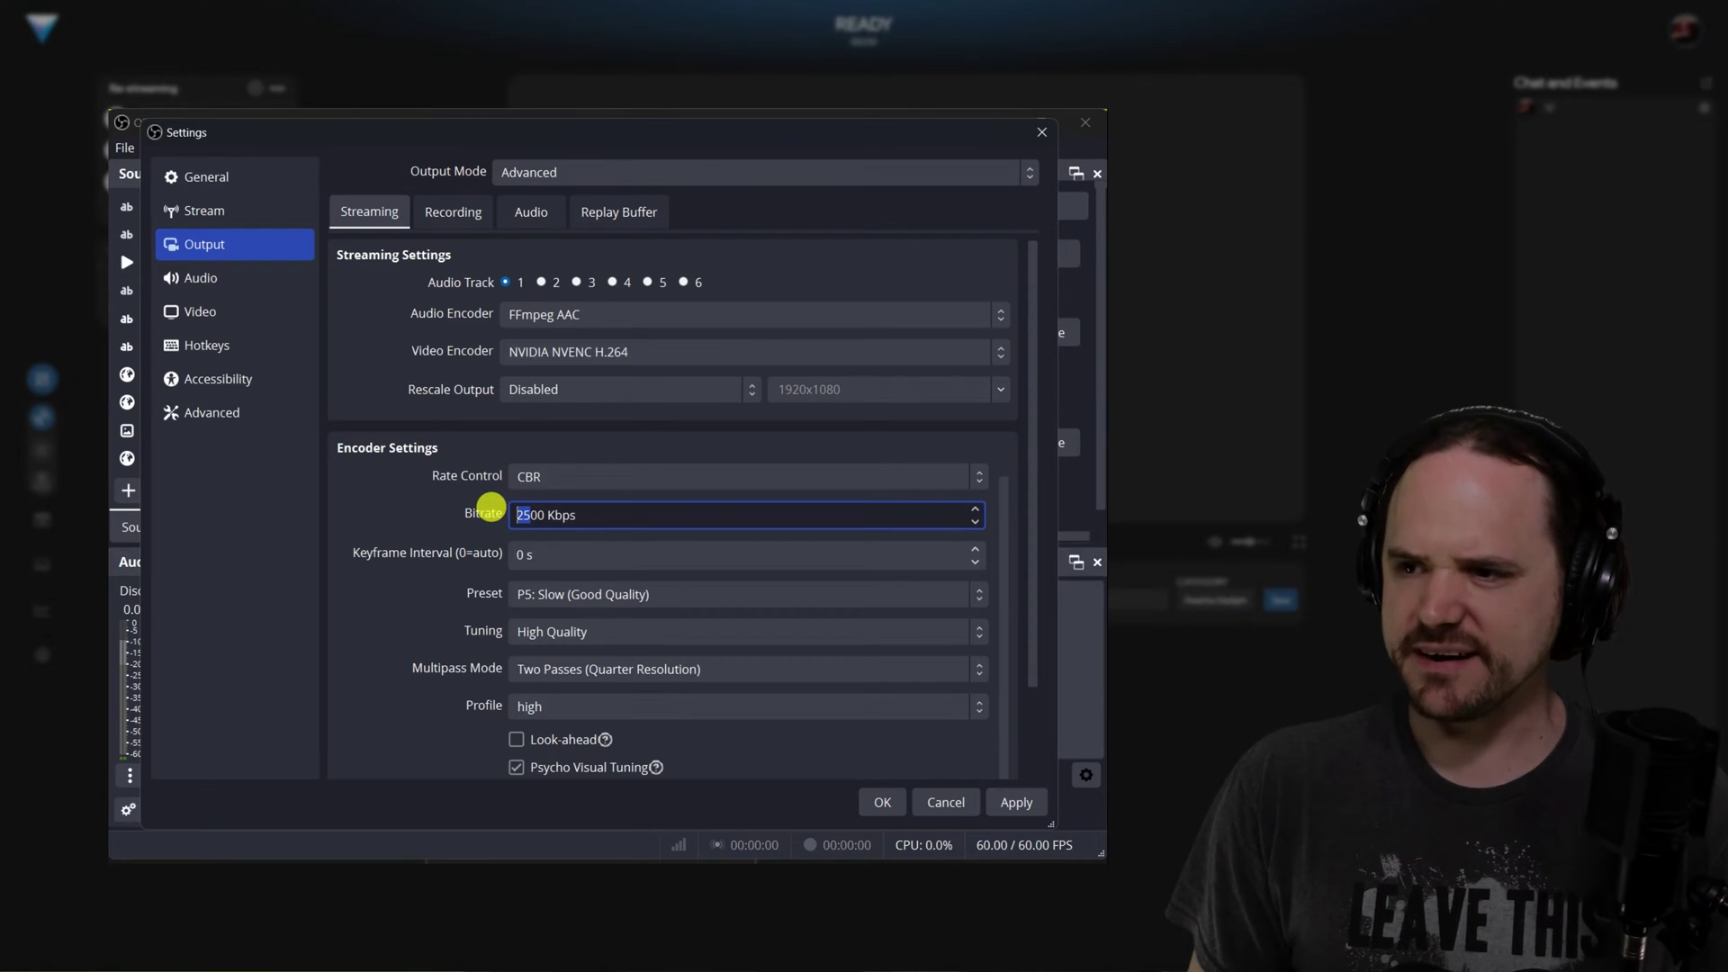
key("BackSpace")
type("12")
key("Delete")
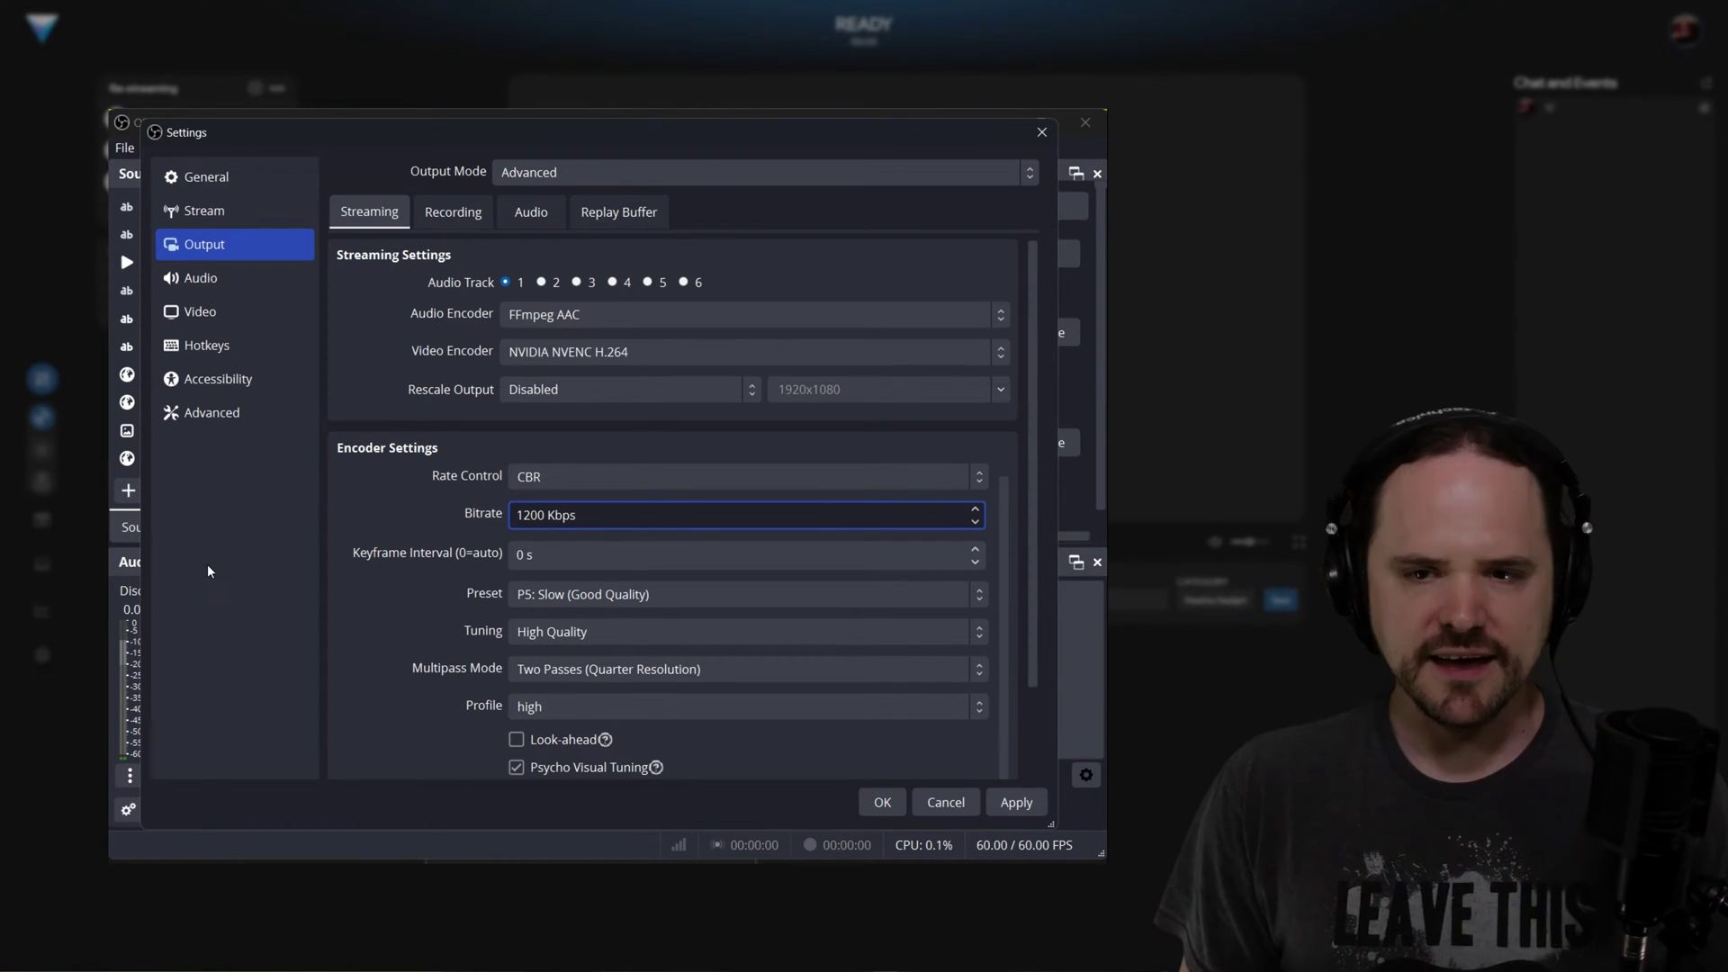
type("0")
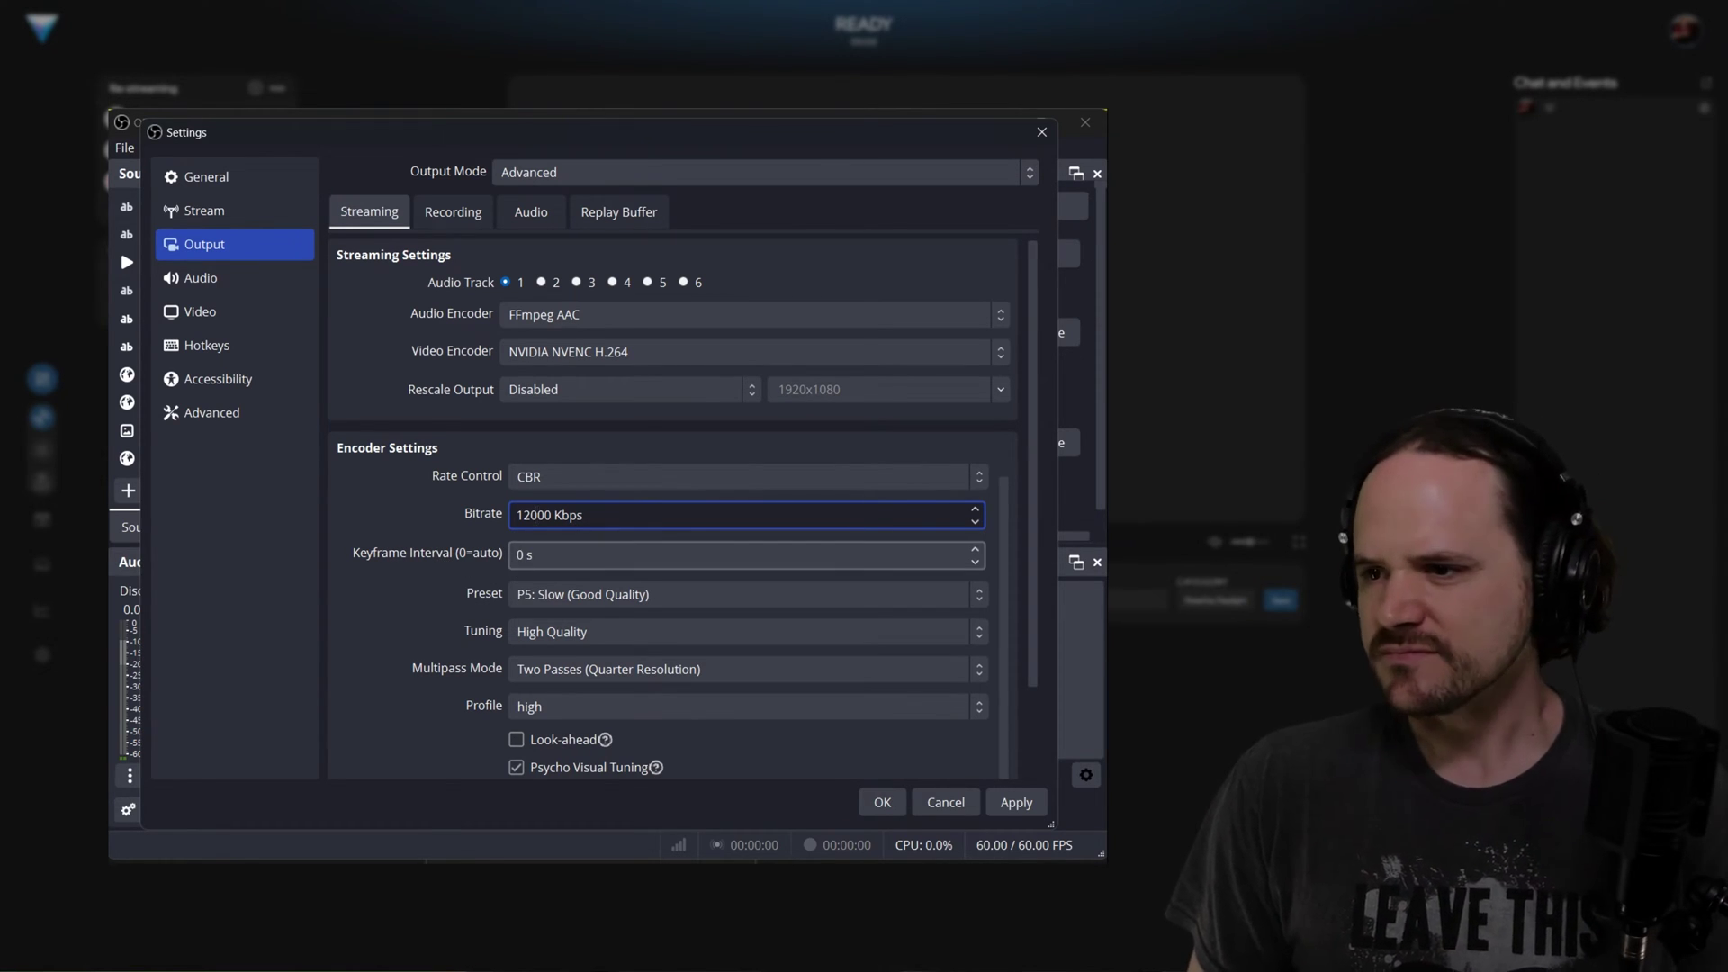
Set the encoder's keyframe interval to 1 s.
left_click(523, 557)
key("BackSpace")
type("1")
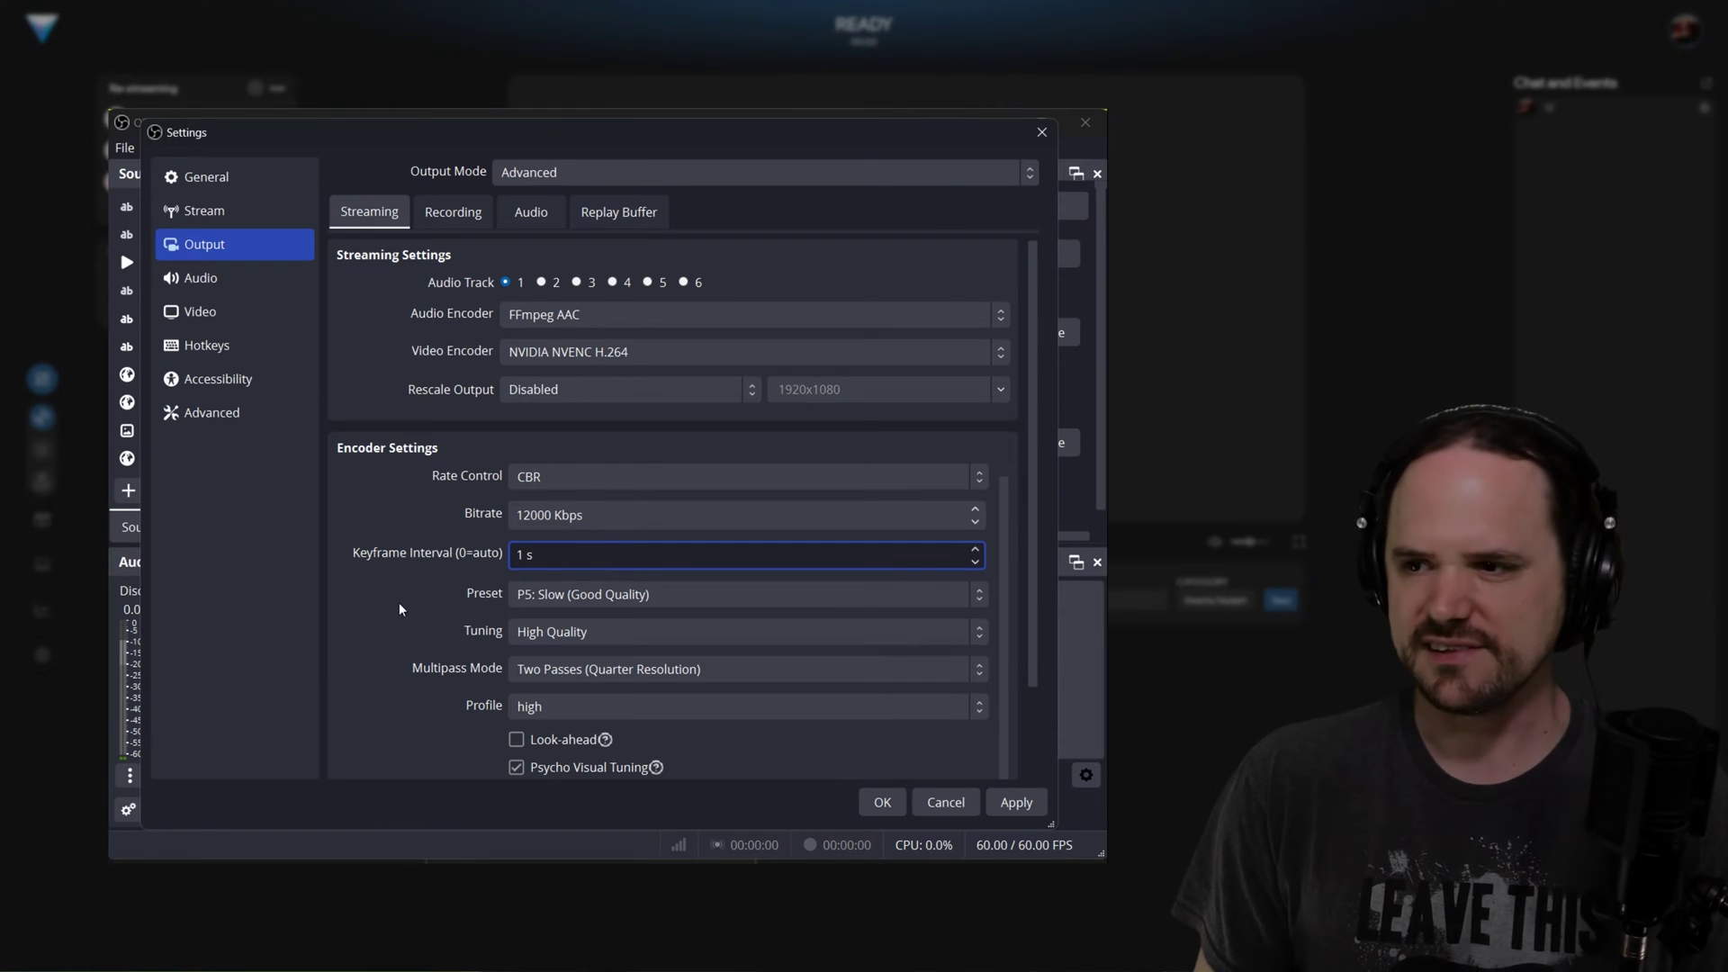
Set the encoder preset to P7: Slowest (Best Quality).
left_click(605, 596)
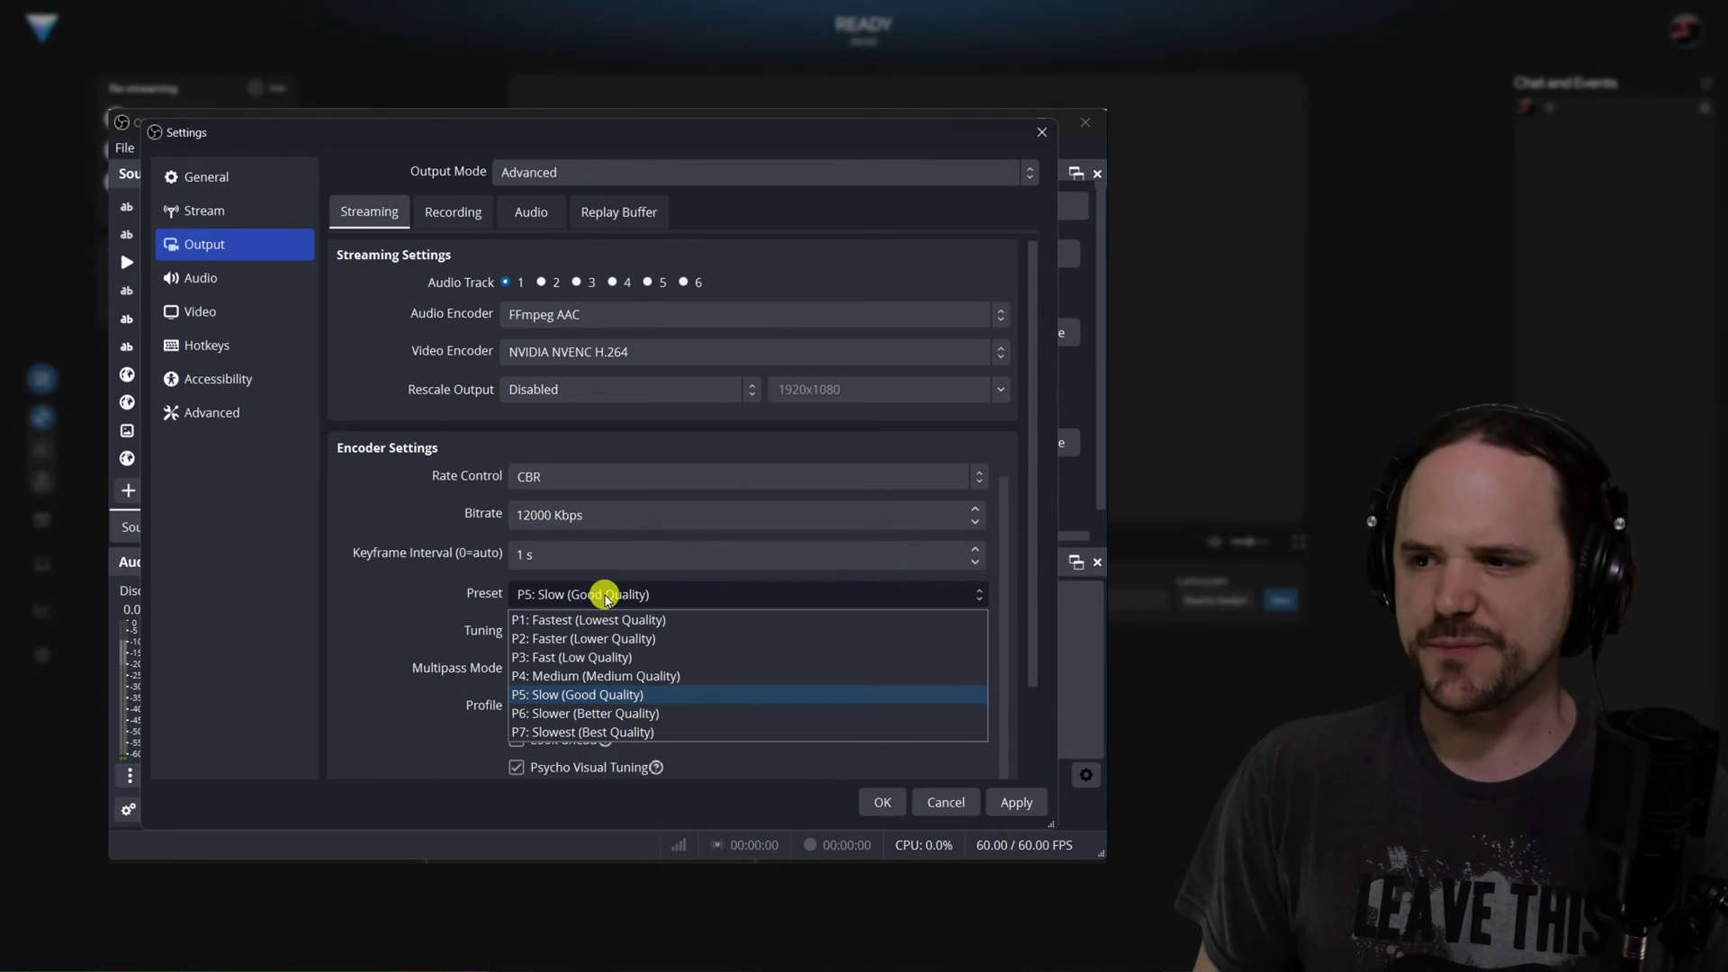
left_click(555, 734)
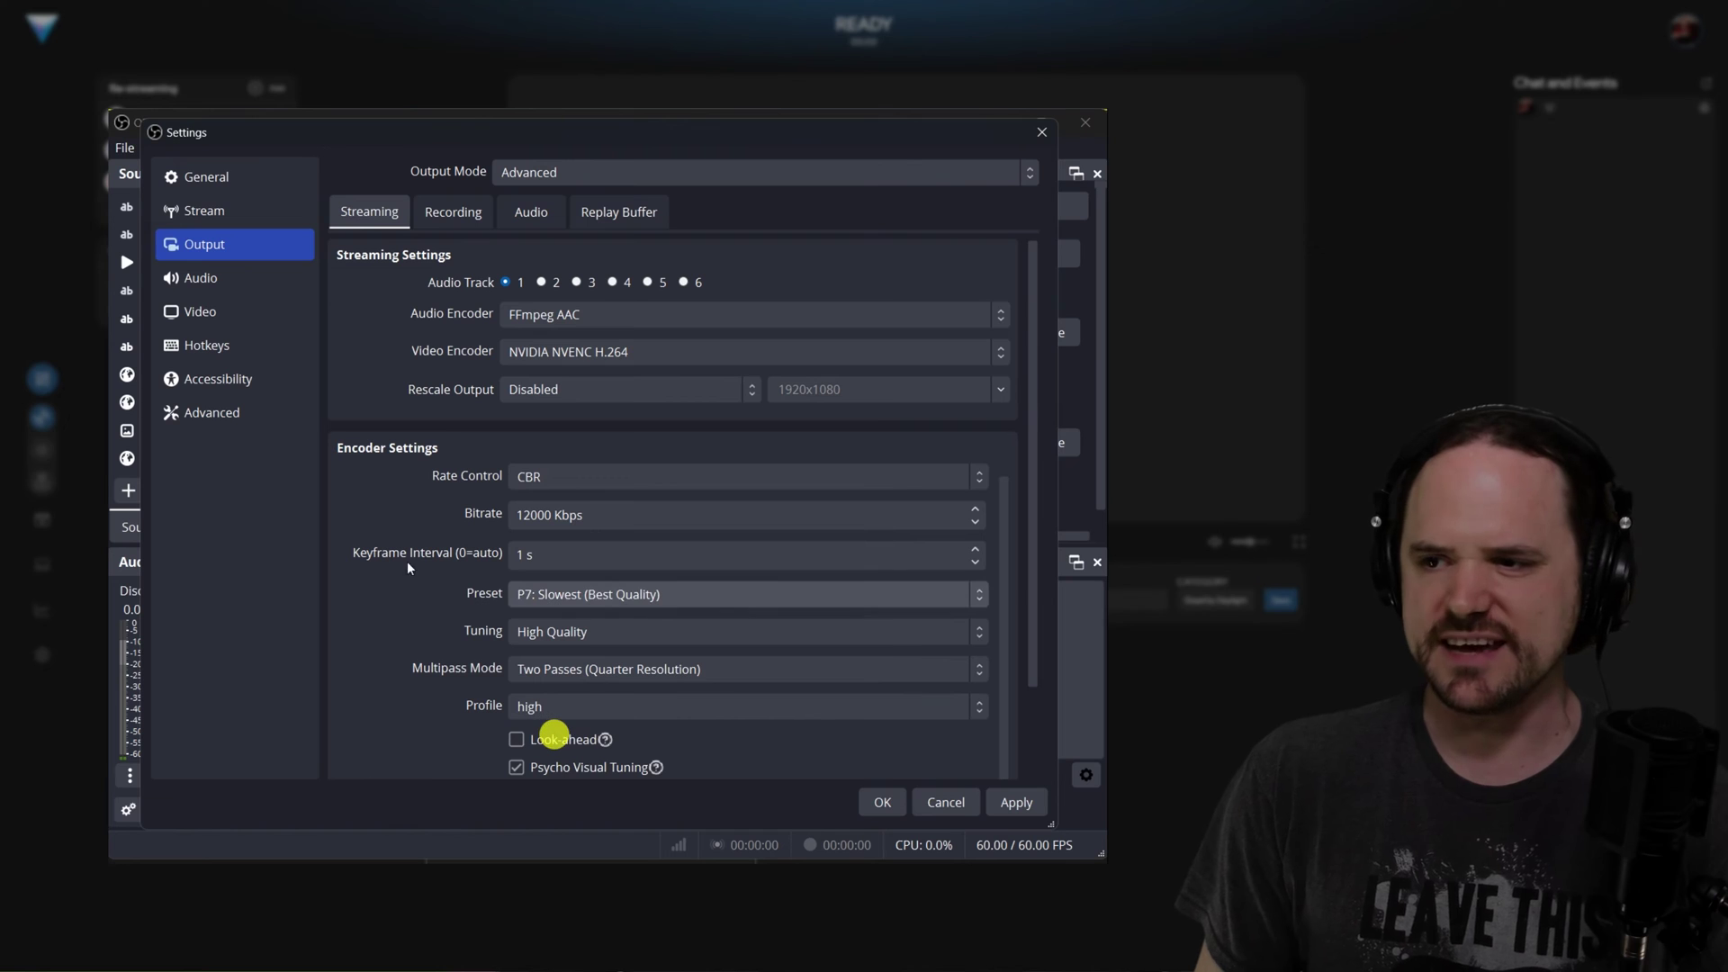
left_click(546, 594)
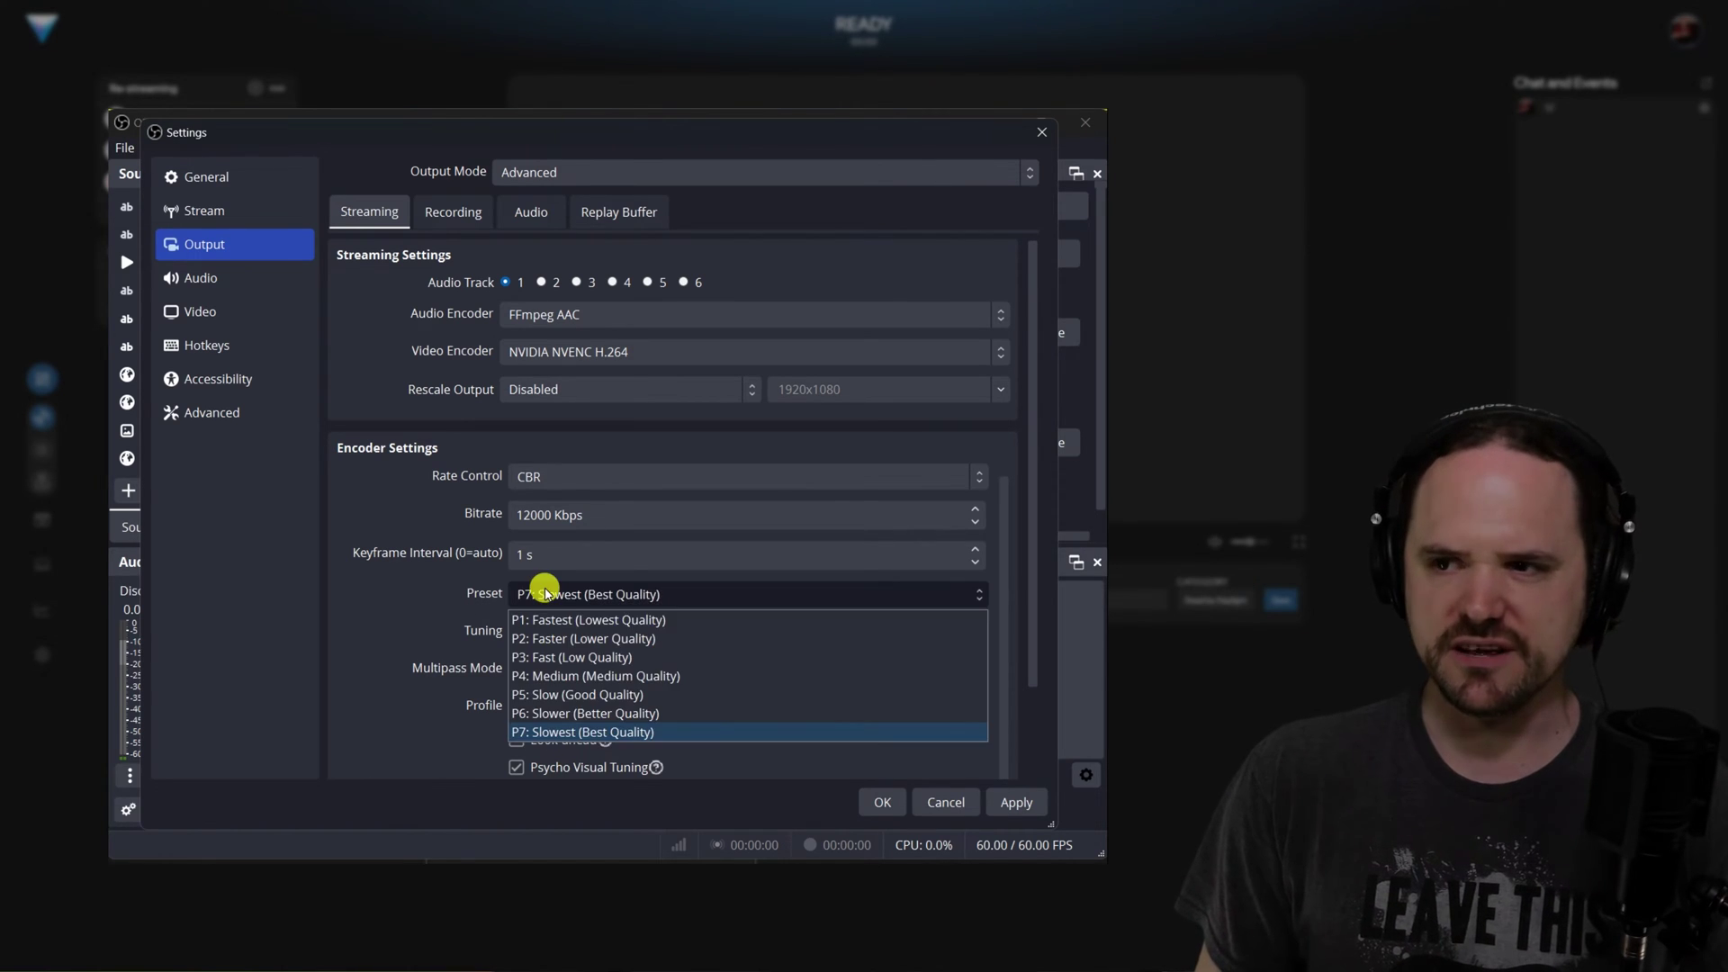
left_click(587, 592)
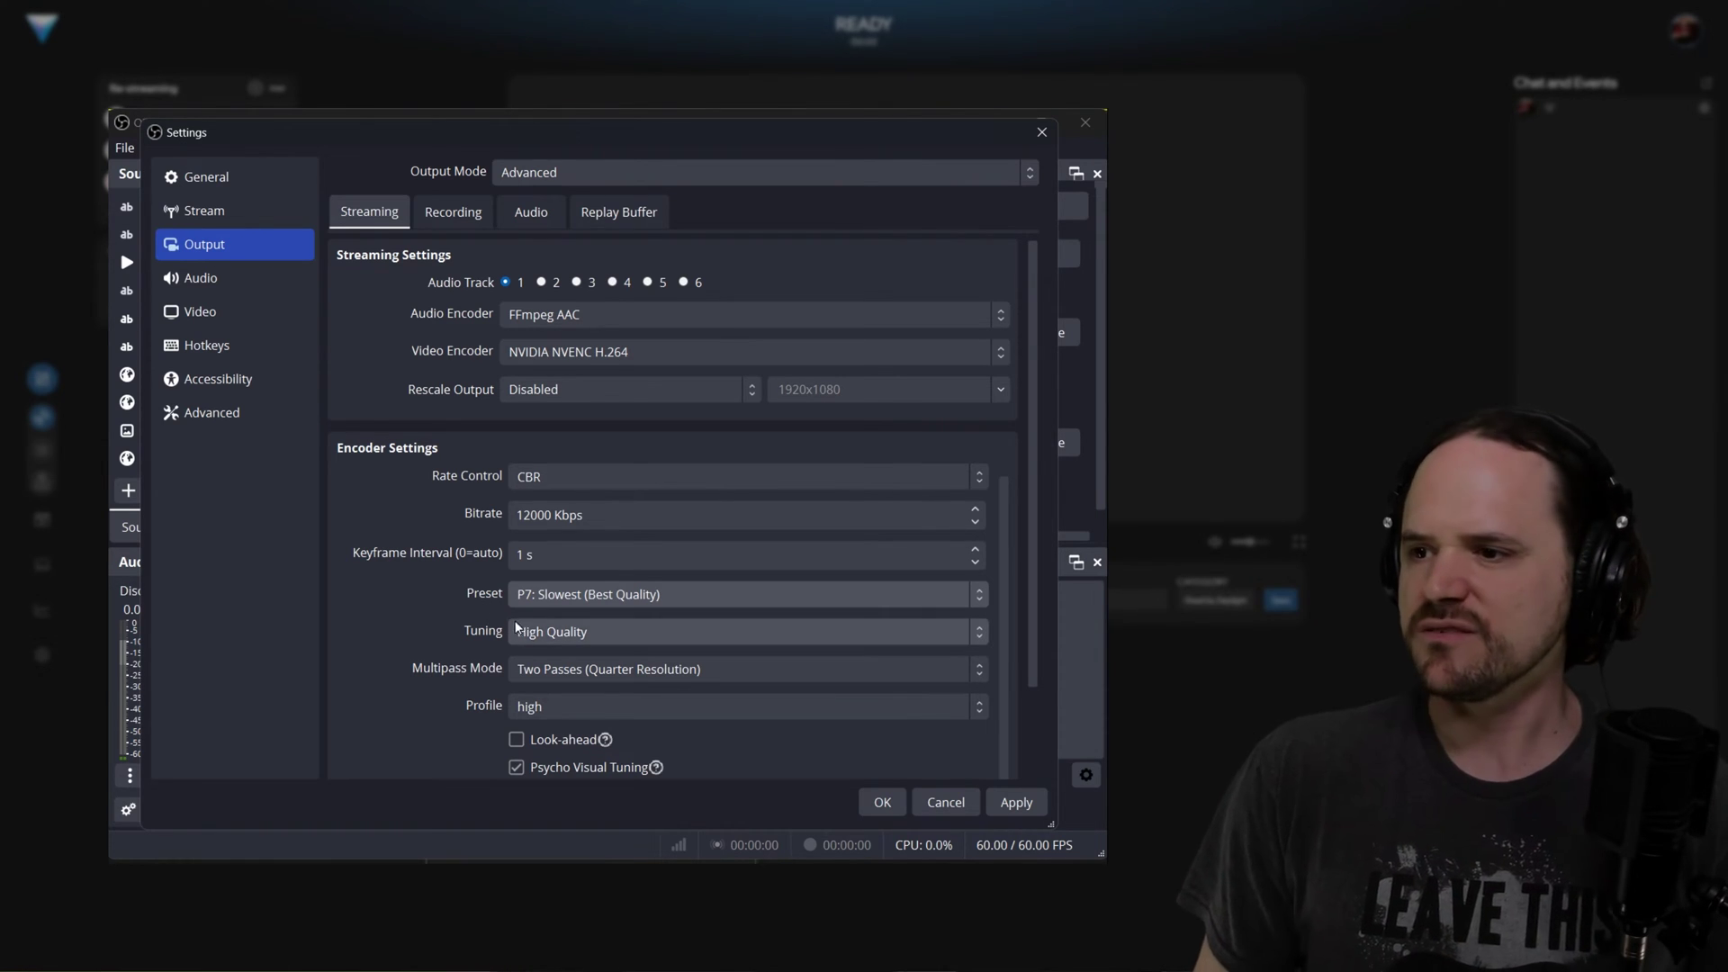
Keep the encoder tuning at High Quality and set the multipass mode to Single Pass.
left_click(549, 630)
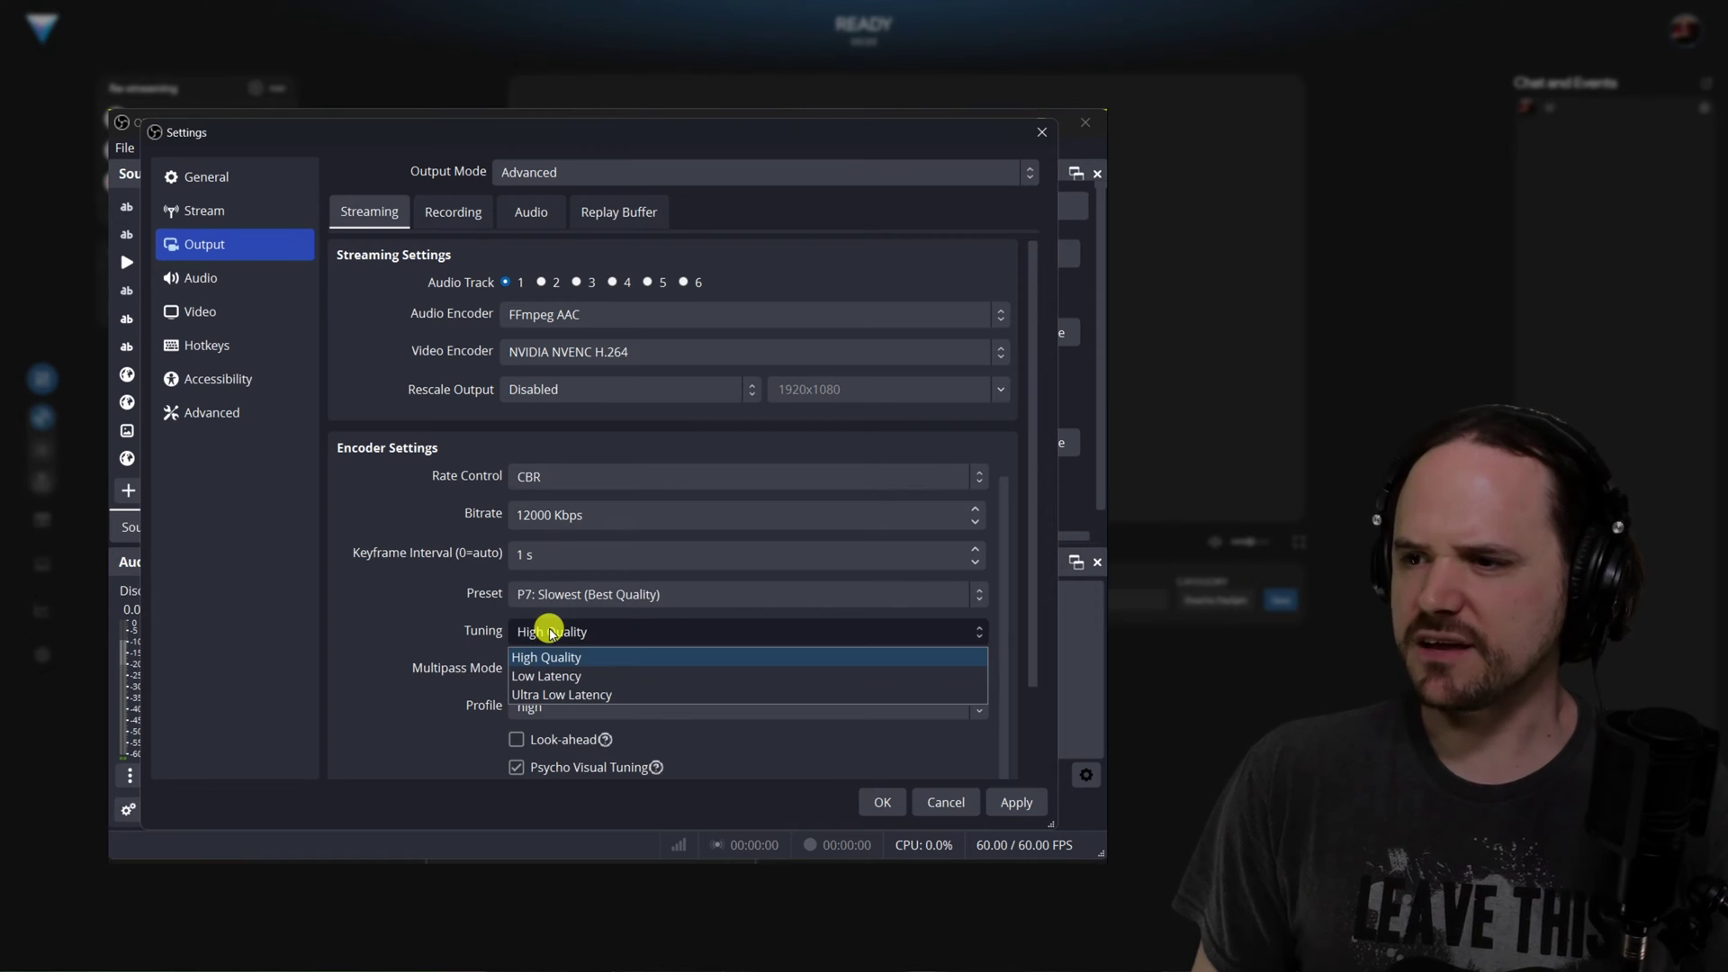
left_click(551, 630)
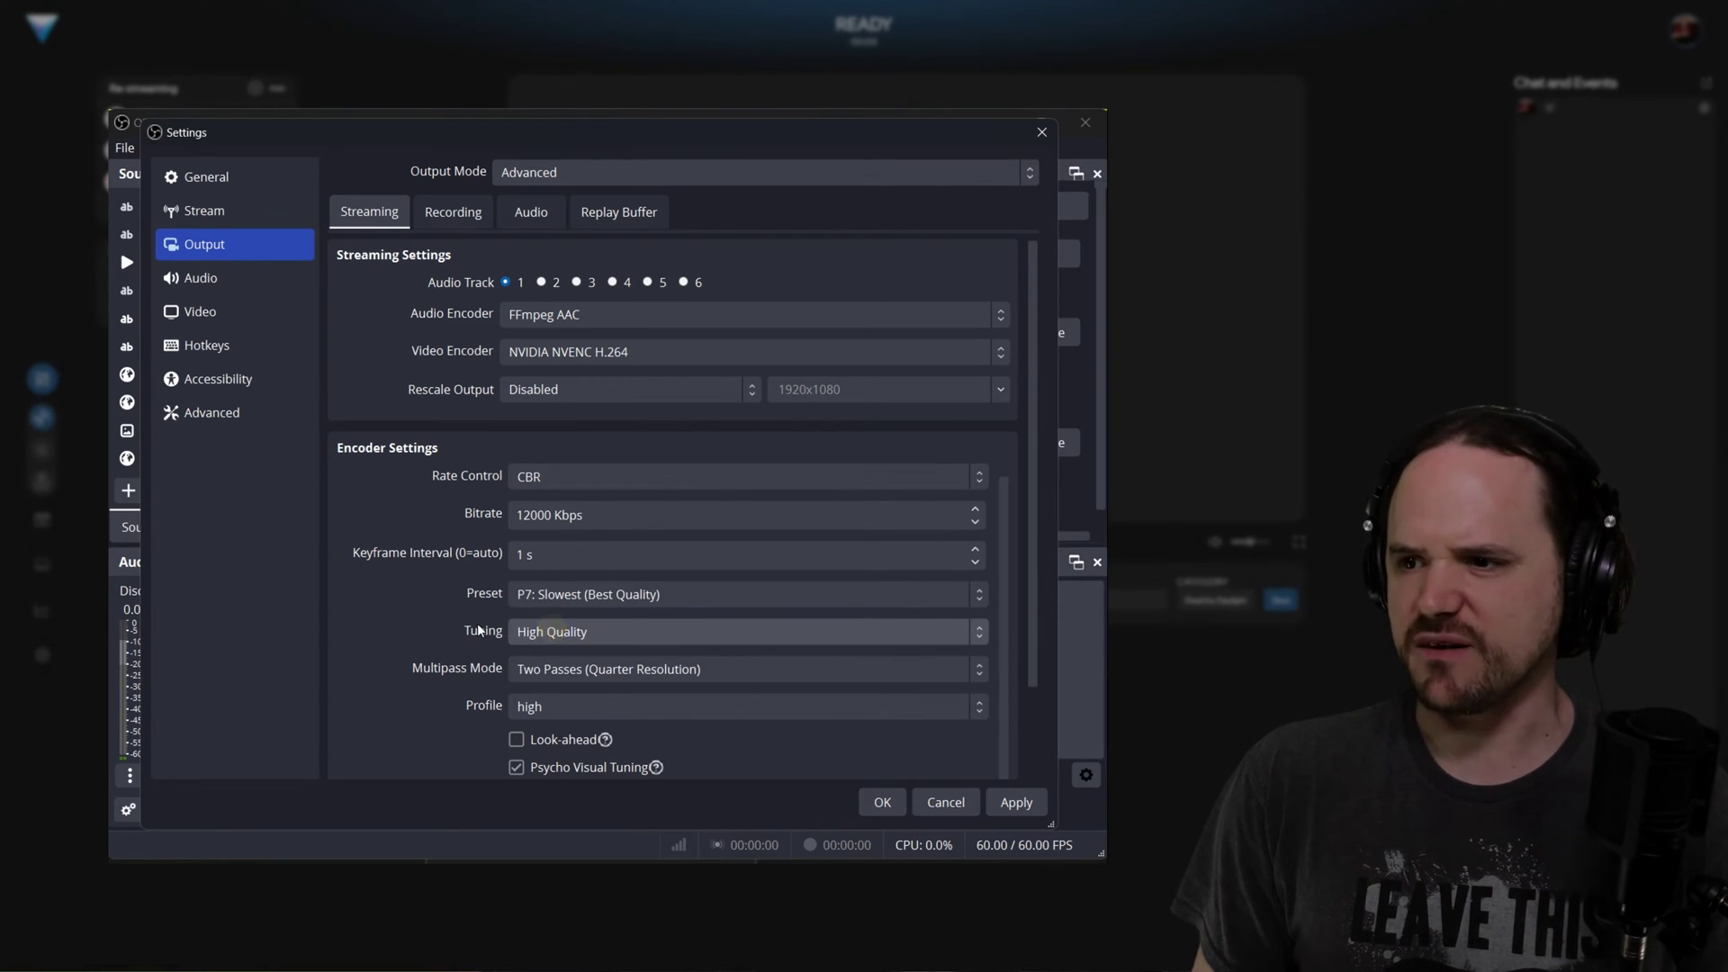
scroll(487, 630, "down", 1)
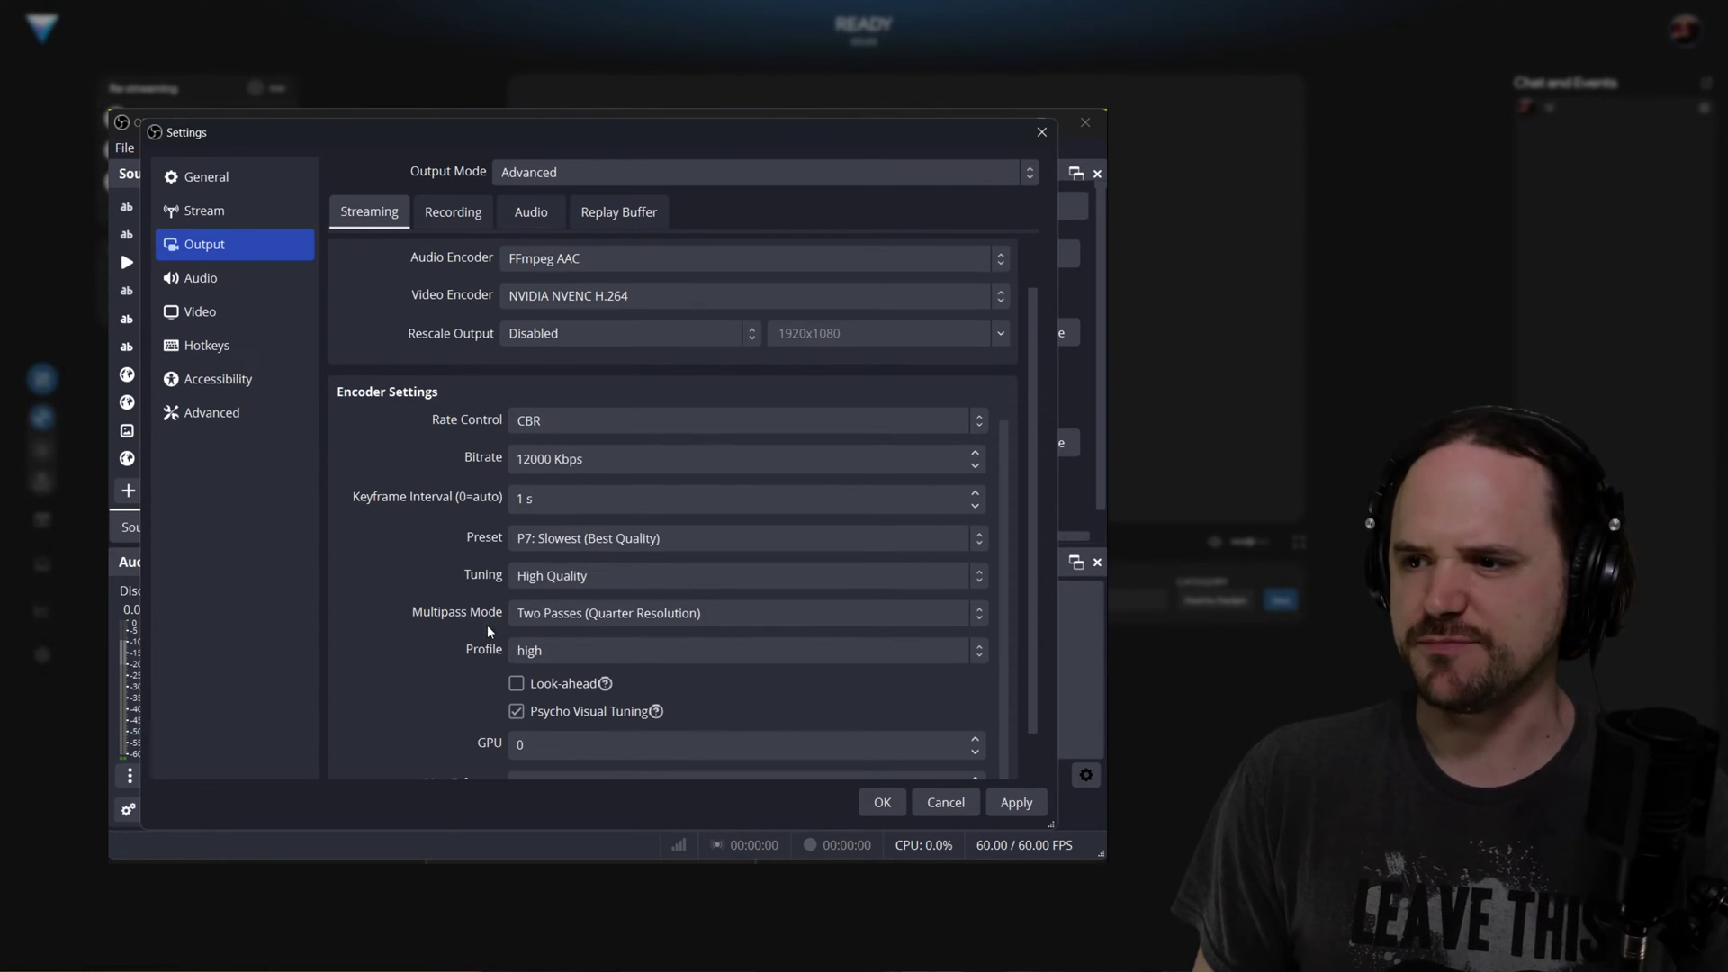
left_click(564, 612)
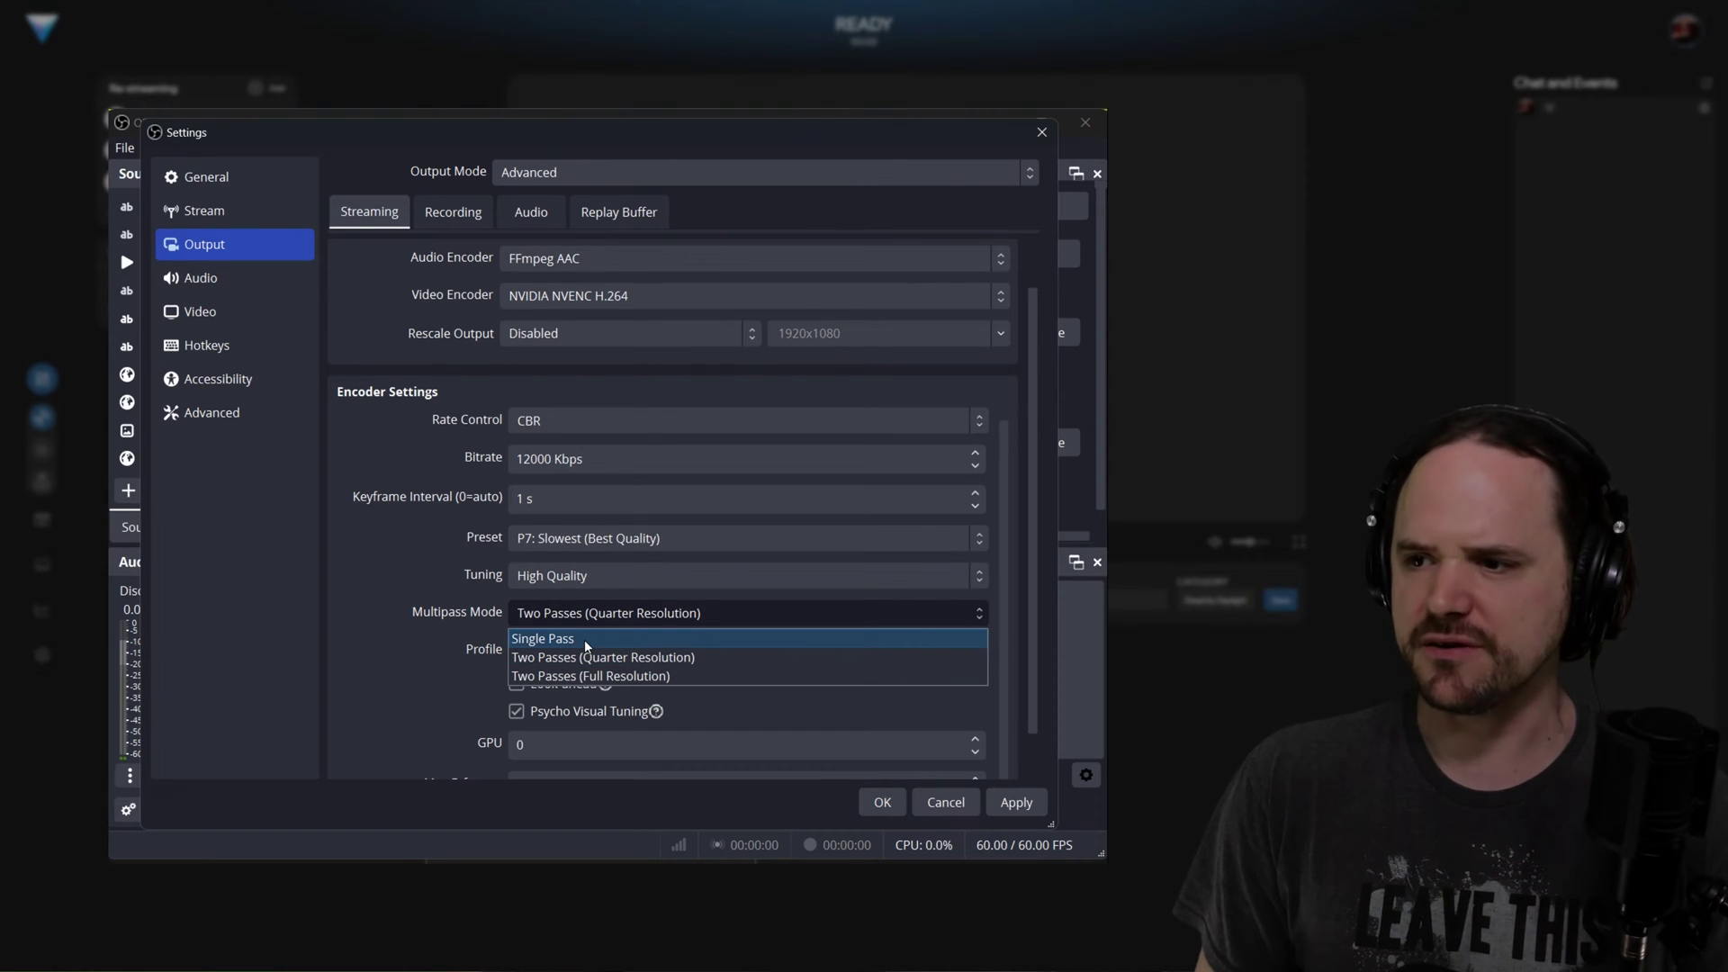
left_click(575, 638)
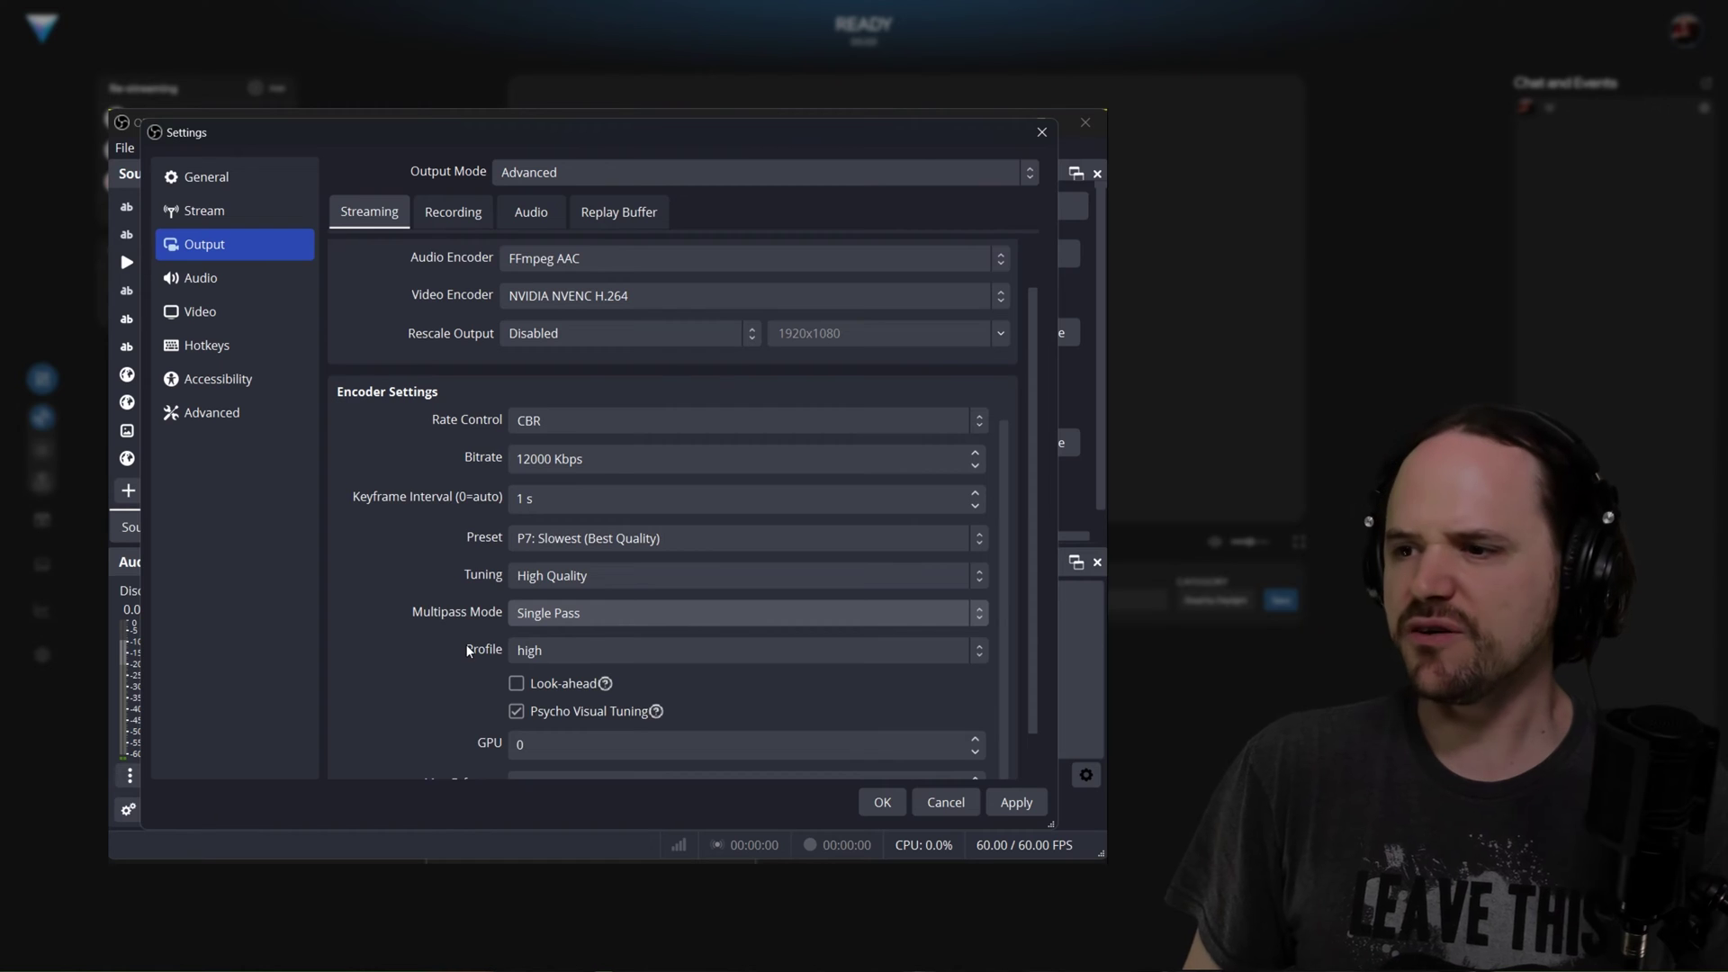
Set the encoder's Max B-frames to 1 and apply the output settings, closing the settings window.
scroll(466, 647, "down", 1)
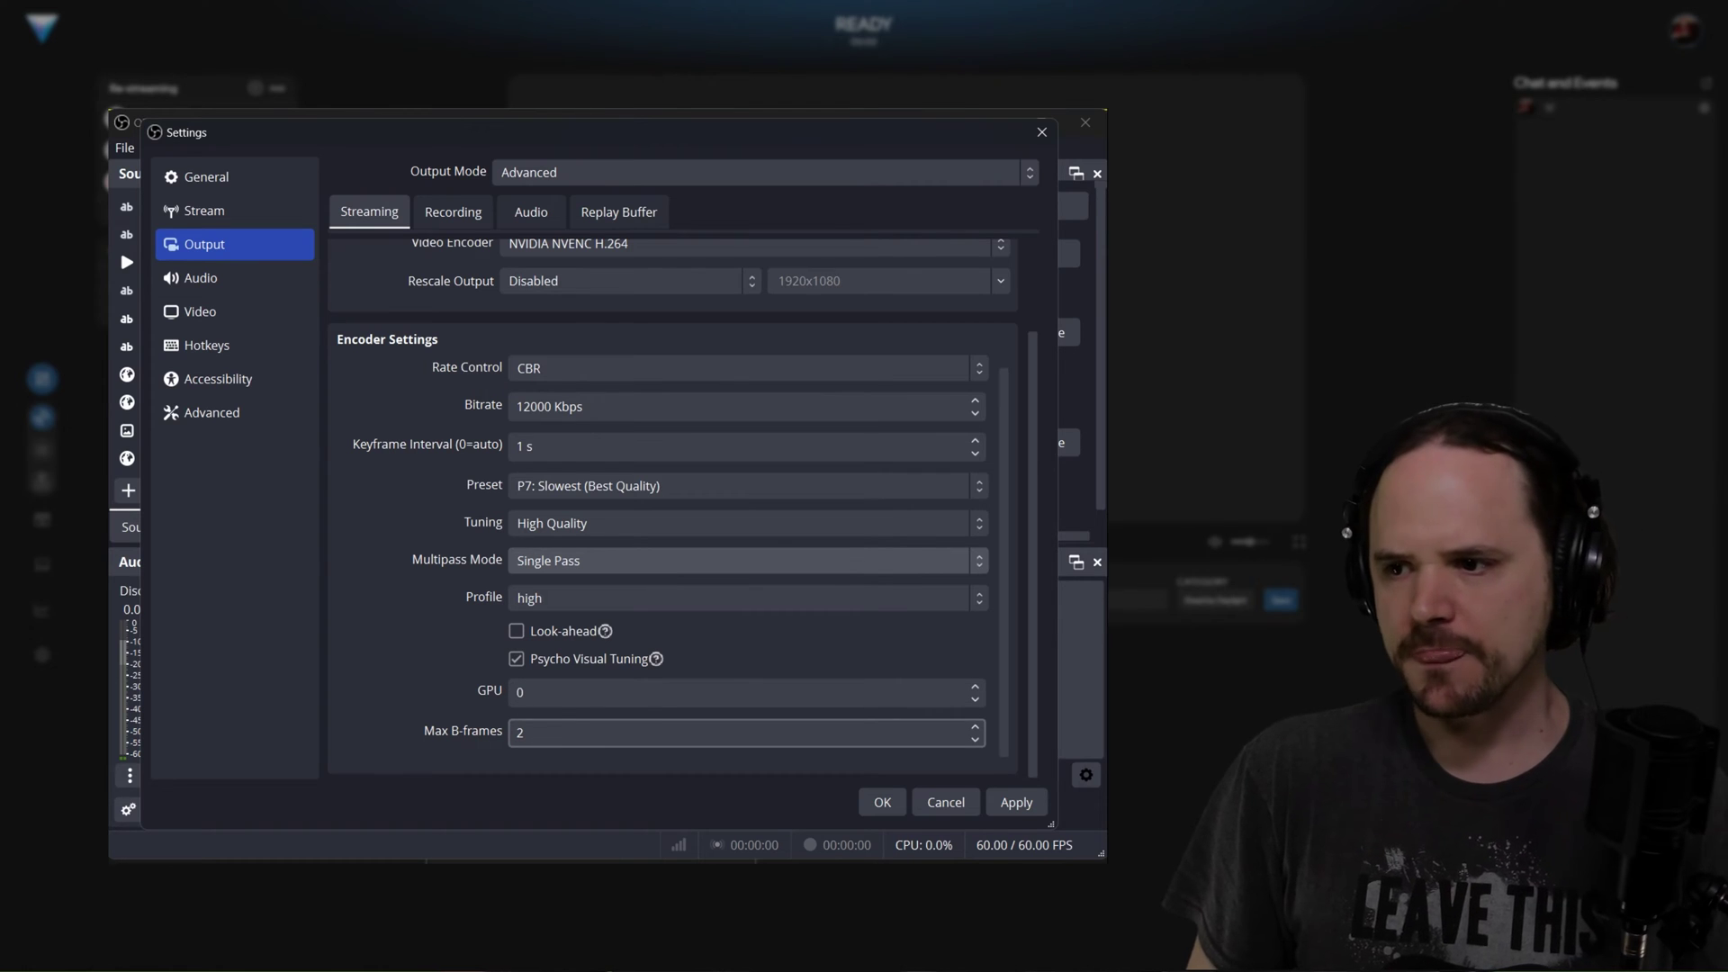
left_click(436, 730)
type("1")
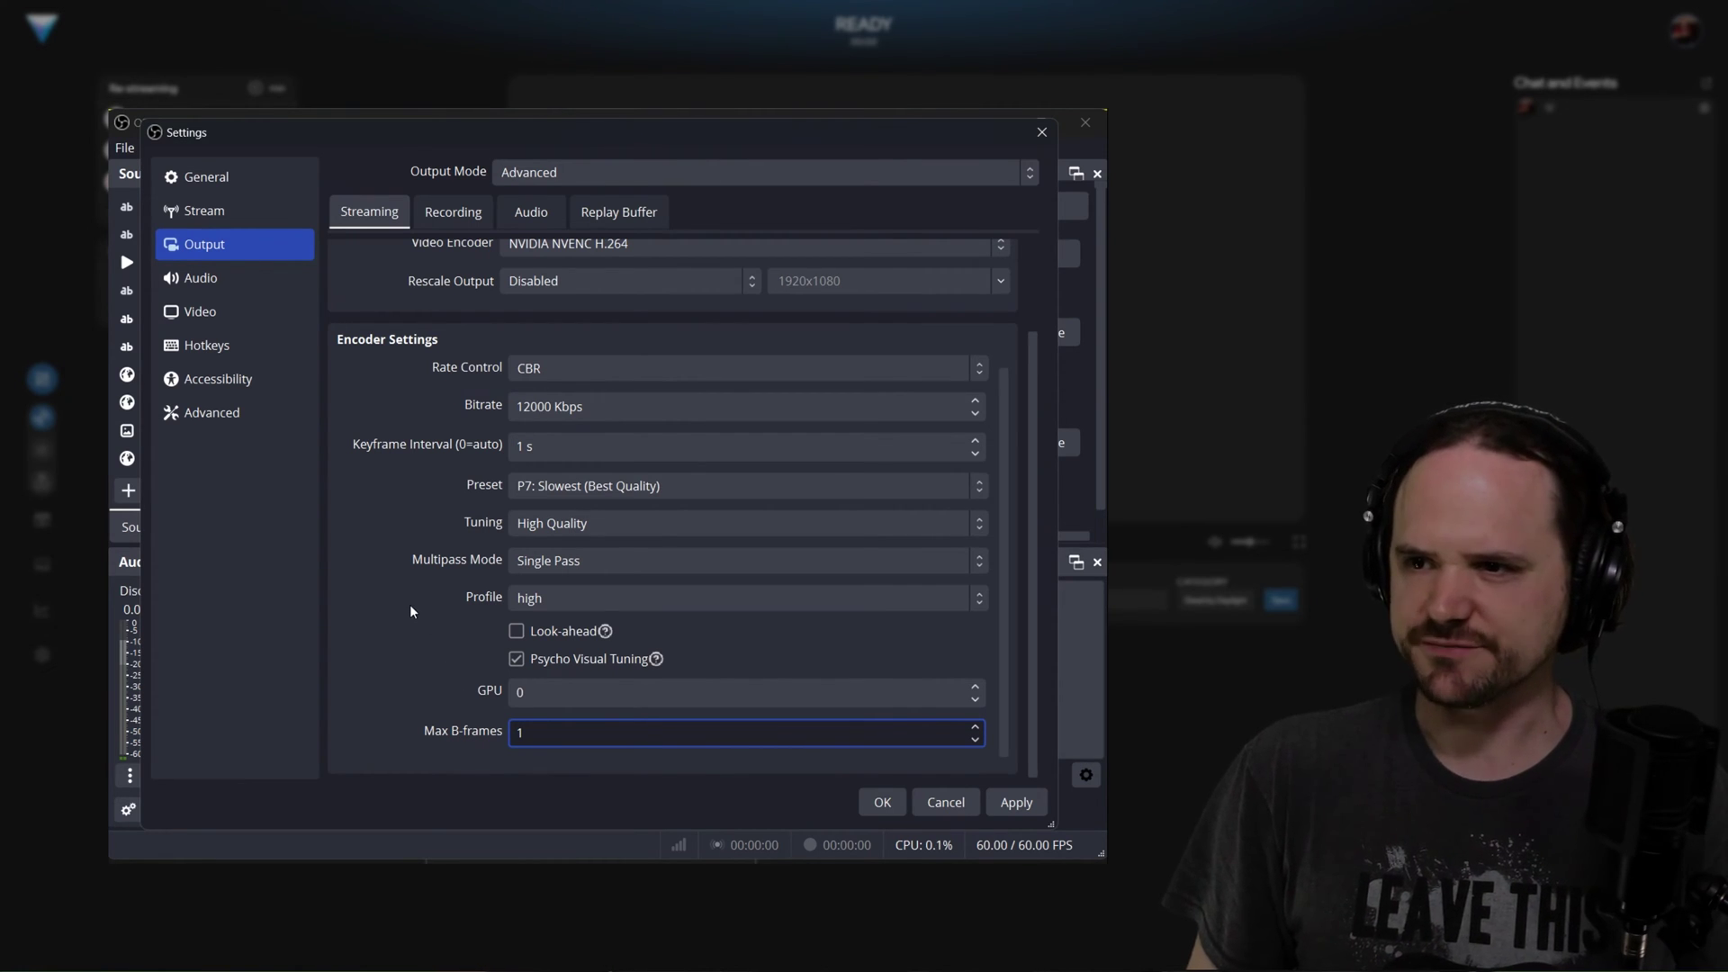
scroll(405, 630, "up", 3)
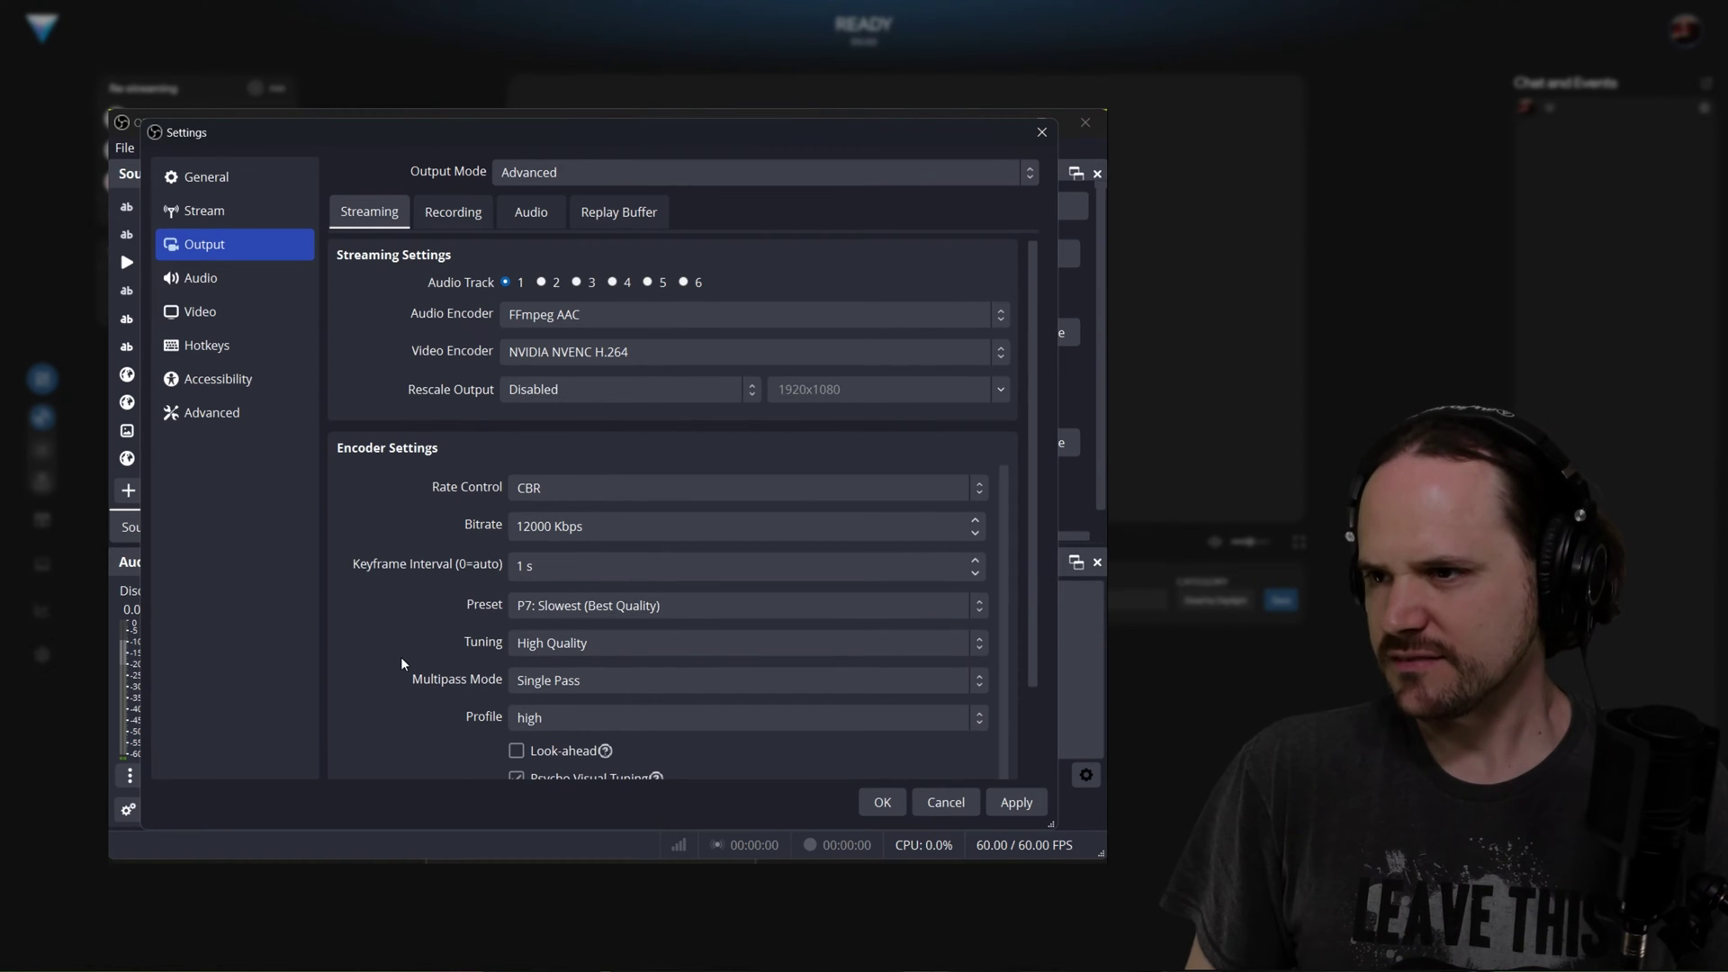
scroll(401, 659, "down", 3)
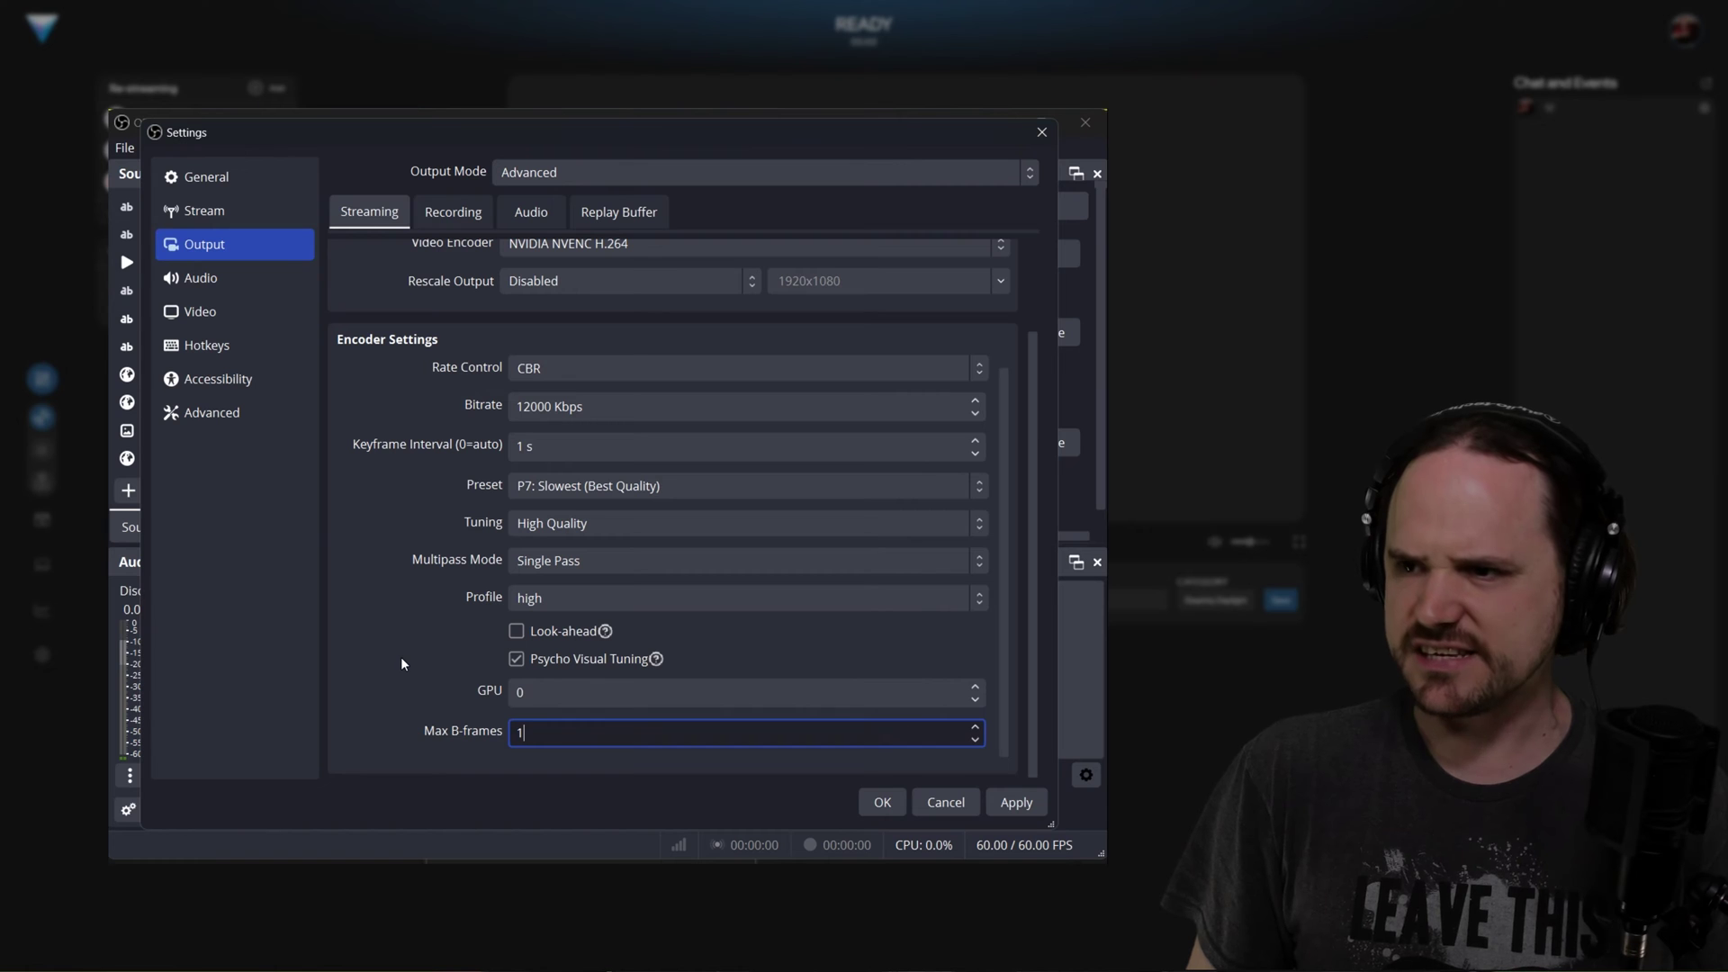
left_click(1015, 802)
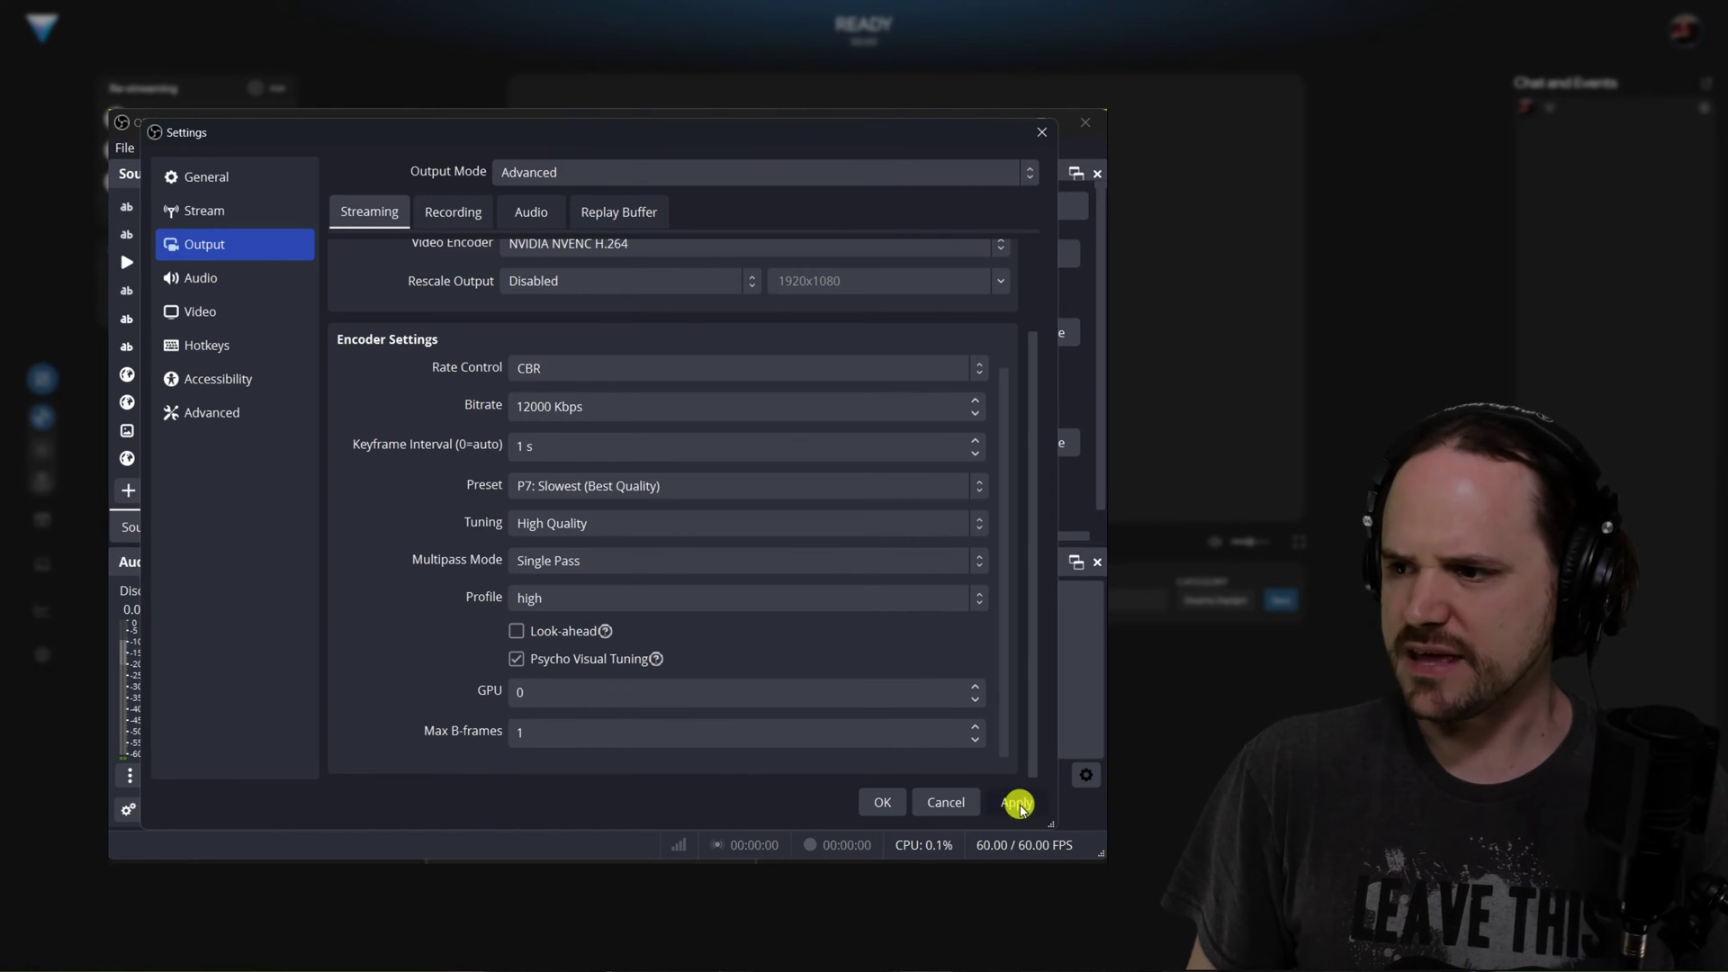
left_click(877, 804)
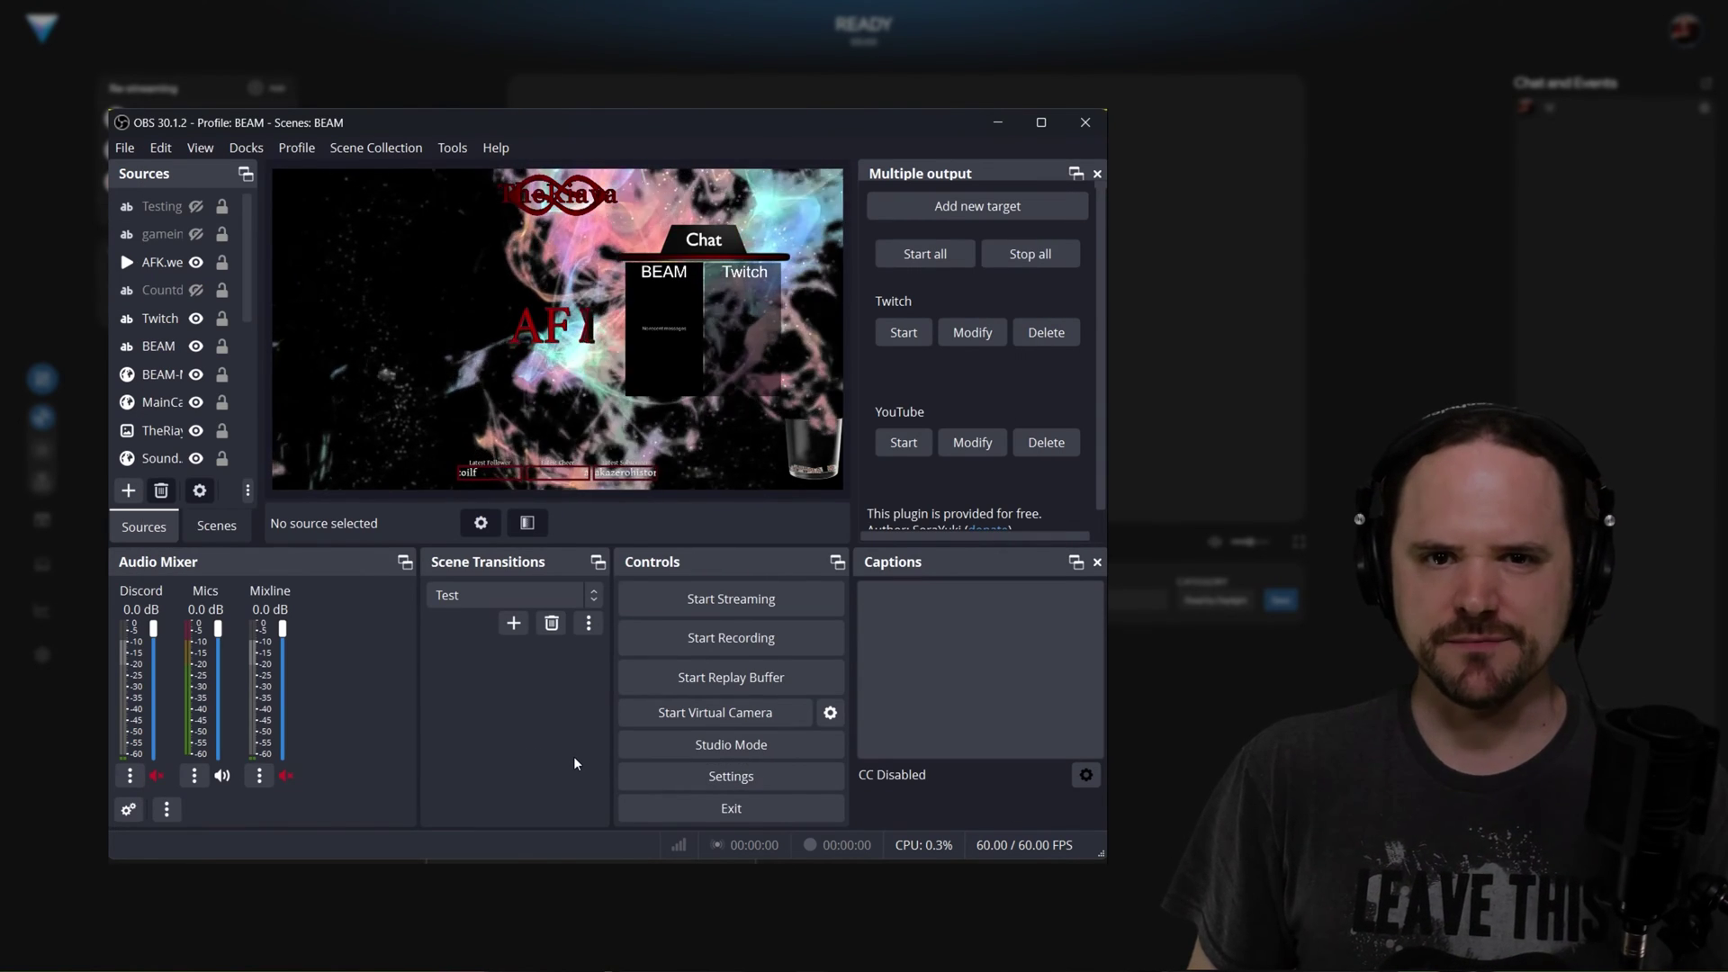